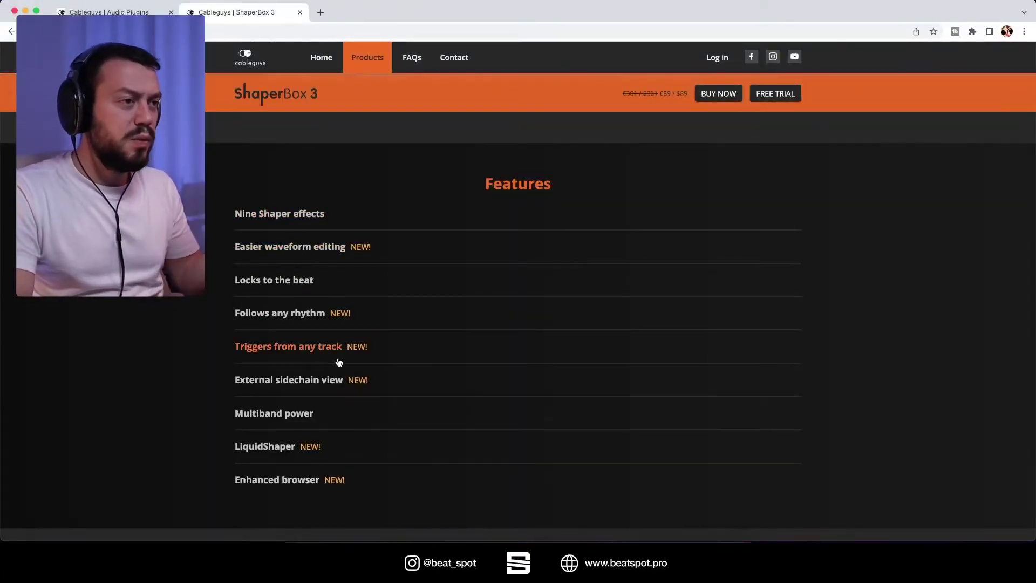
Expand and collapse Easier waveform editing, then expand Follows any rhythm to read it.
{"action": "left_click", "coordinate": [318, 248]}
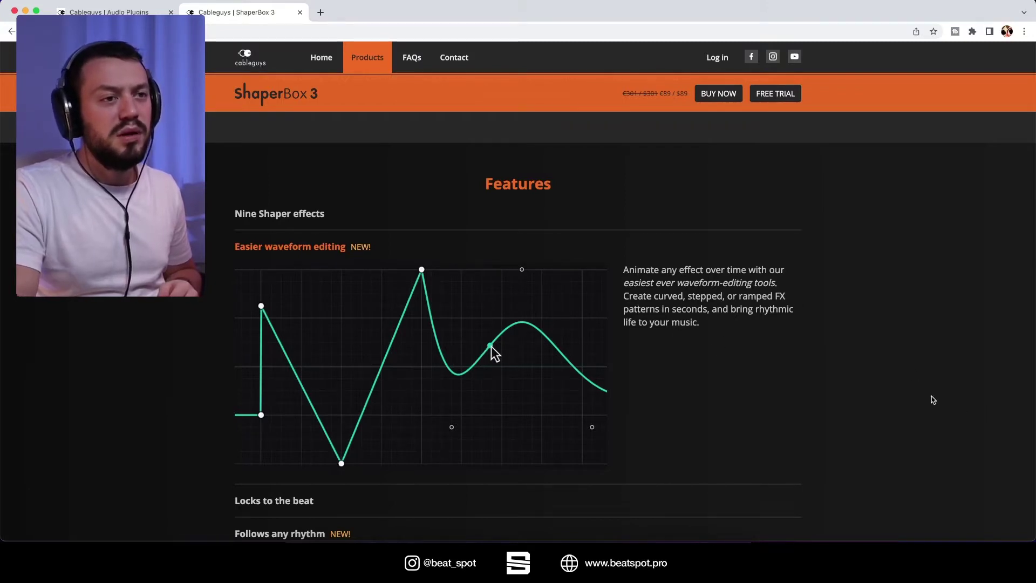
{"action": "left_click", "coordinate": [292, 246]}
{"action": "scroll", "coordinate": [302, 324], "scroll_direction": "down", "scroll_amount": 2}
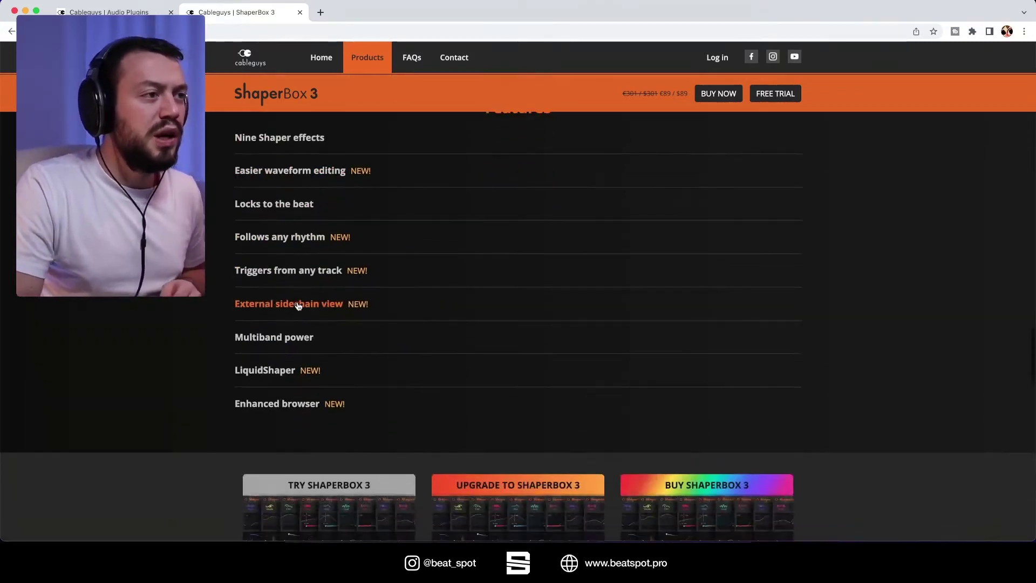
{"action": "left_click", "coordinate": [276, 239]}
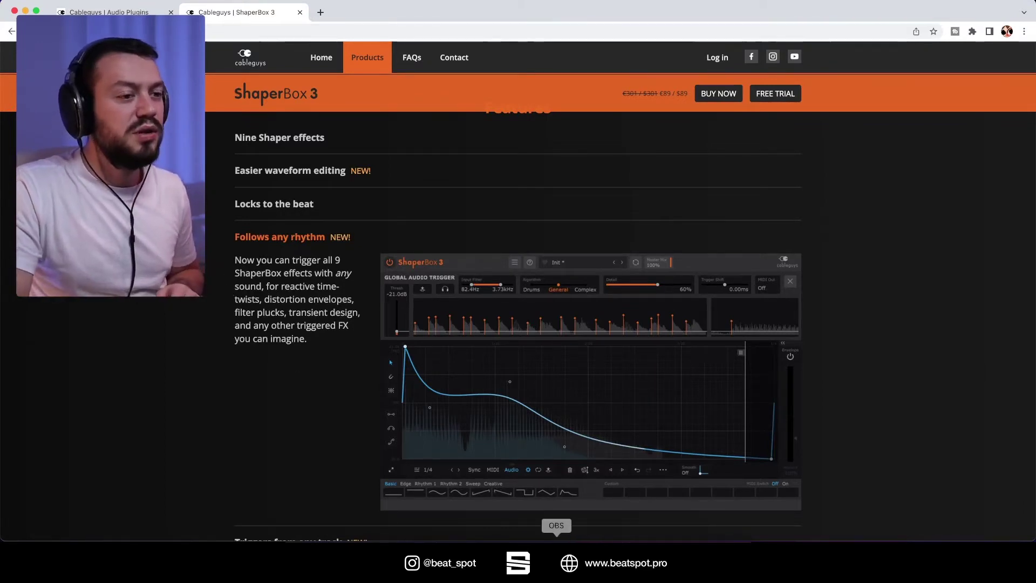
Expand the Triggers from any track feature description.
{"action": "scroll", "coordinate": [259, 307], "scroll_direction": "down", "scroll_amount": 5}
{"action": "left_click", "coordinate": [260, 309]}
{"action": "scroll", "coordinate": [260, 311], "scroll_direction": "up", "scroll_amount": 4}
{"action": "scroll", "coordinate": [280, 323], "scroll_direction": "down", "scroll_amount": 2}
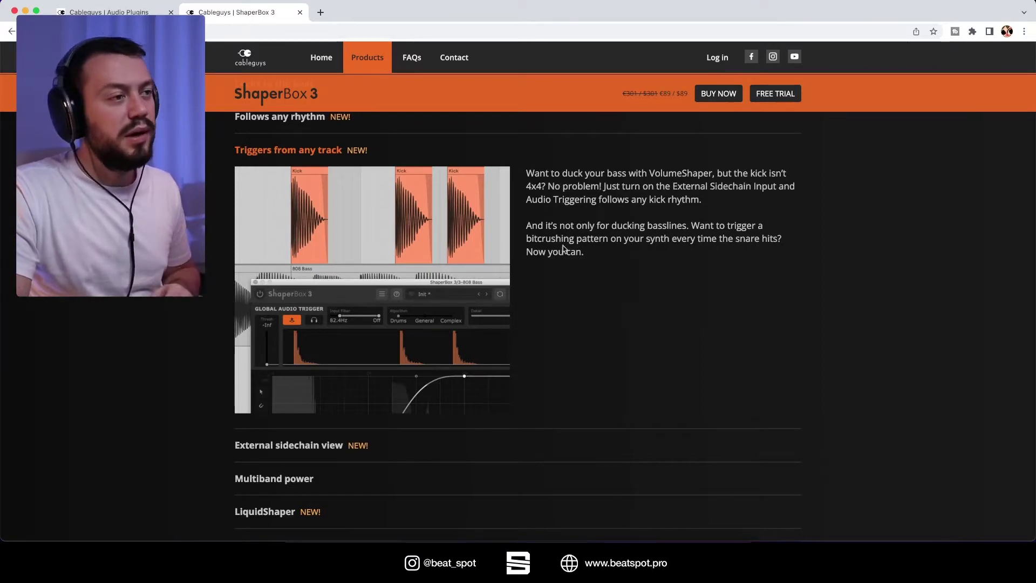
Expand External sidechain view, highlight its description, then collapse it.
{"action": "scroll", "coordinate": [296, 282], "scroll_direction": "down", "scroll_amount": 3}
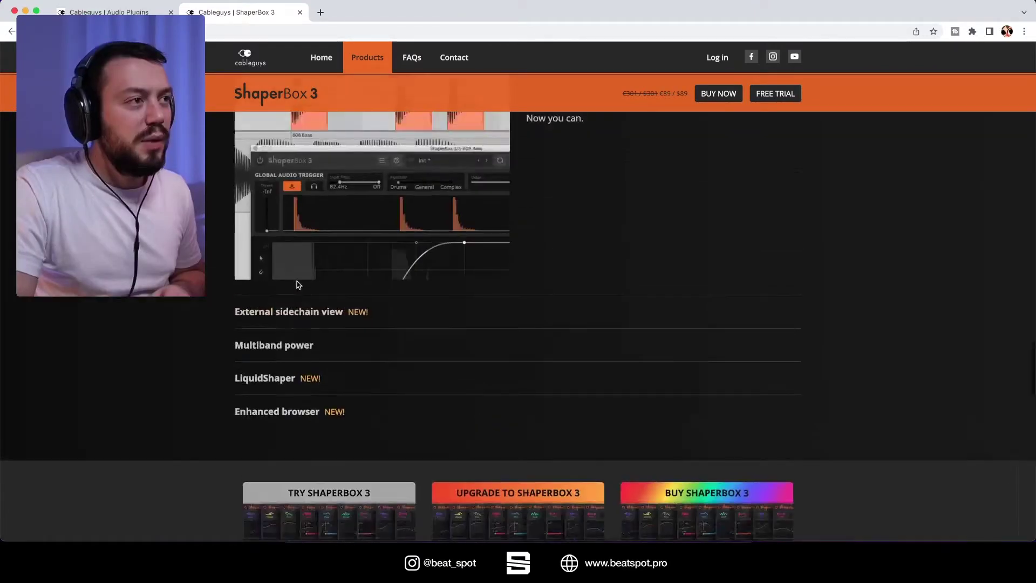
{"action": "left_click", "coordinate": [277, 309]}
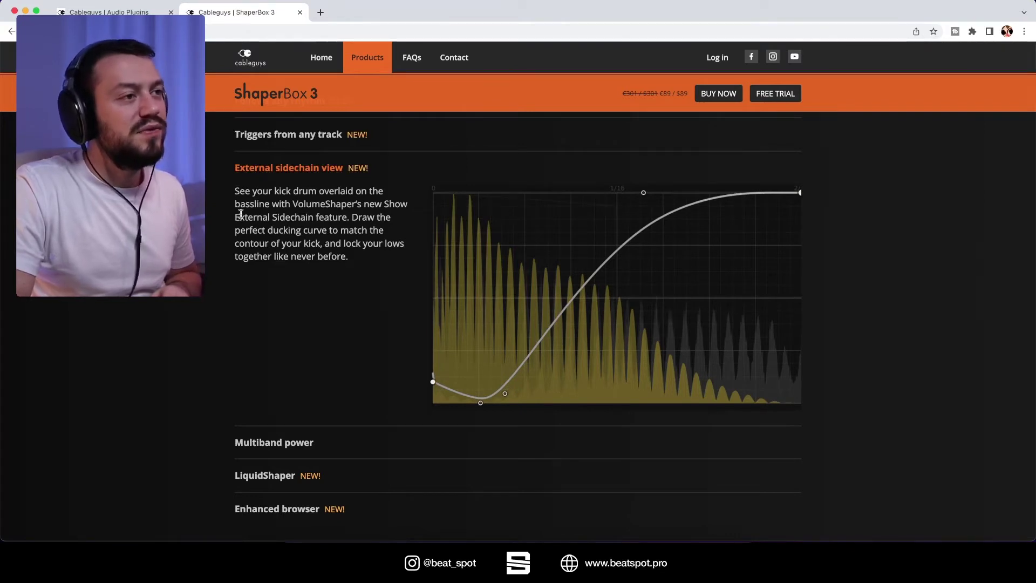
{"action": "left_click_drag", "start_coordinate": [350, 258], "coordinate": [217, 191]}
{"action": "left_click", "coordinate": [270, 168]}
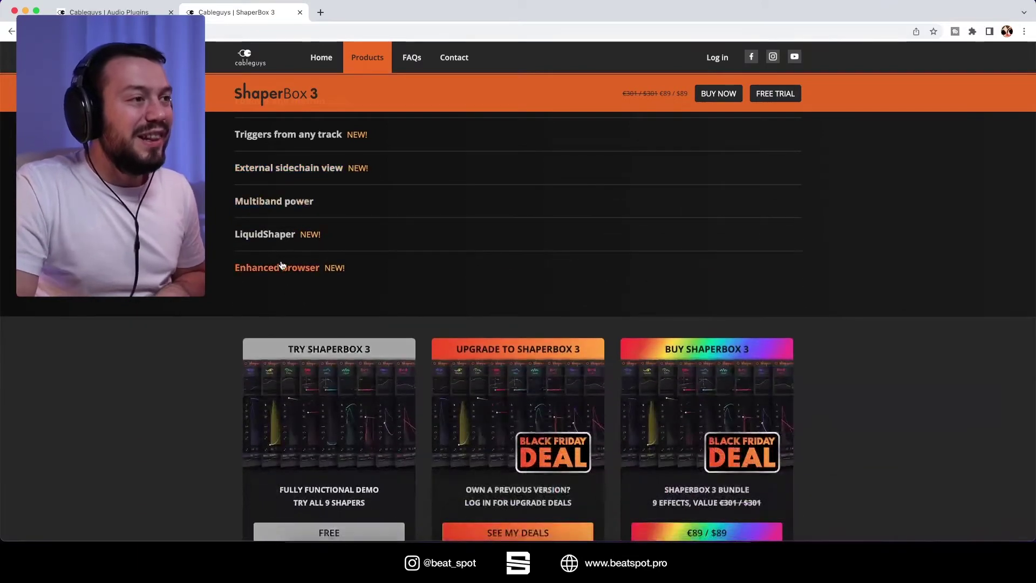
Expand the LiquidShaper and Enhanced browser features, highlighting parts of their descriptions.
{"action": "left_click", "coordinate": [264, 234]}
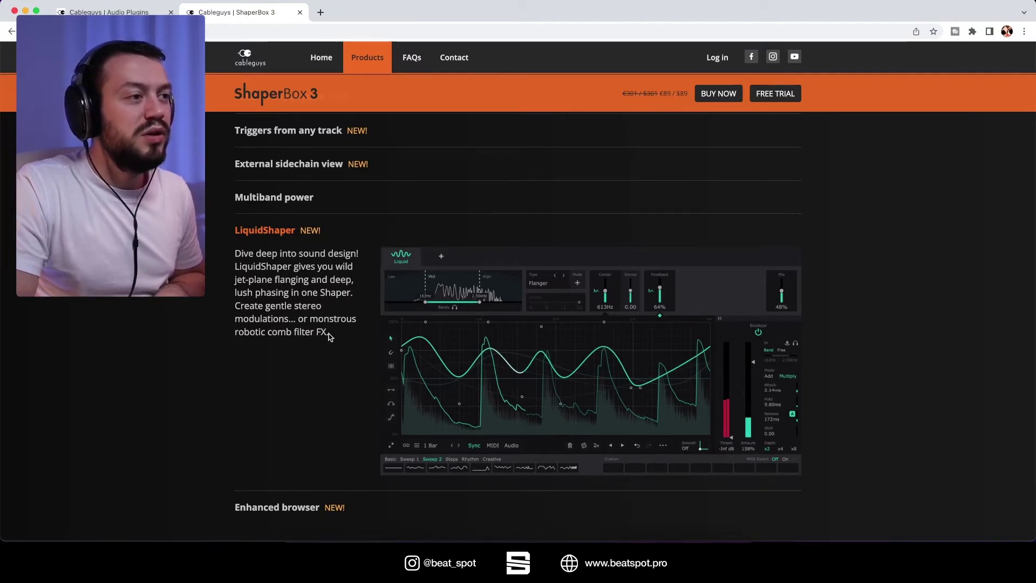
{"action": "left_click_drag", "start_coordinate": [328, 334], "coordinate": [238, 306]}
{"action": "scroll", "coordinate": [270, 328], "scroll_direction": "down", "scroll_amount": 3}
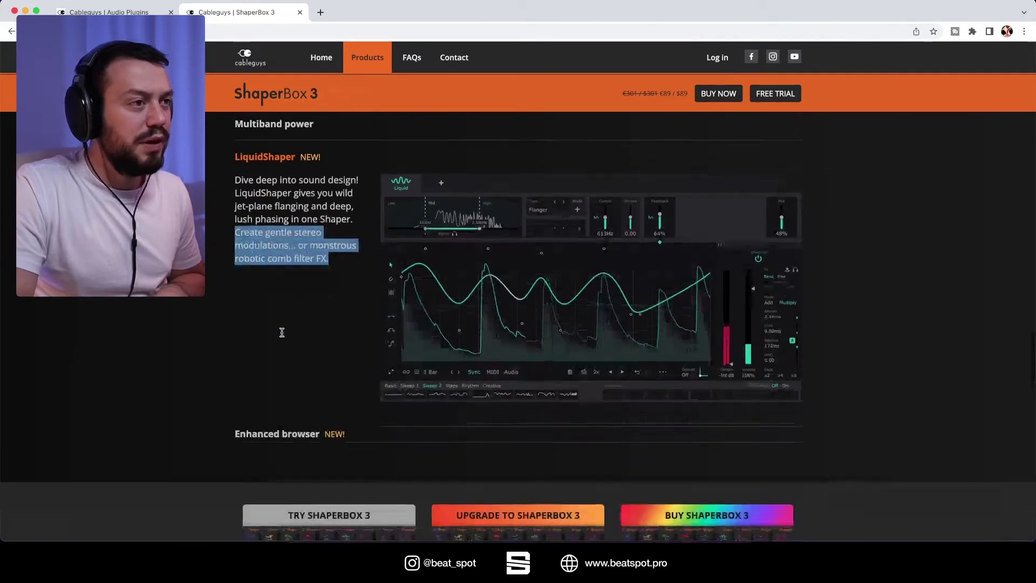
{"action": "left_click", "coordinate": [291, 426]}
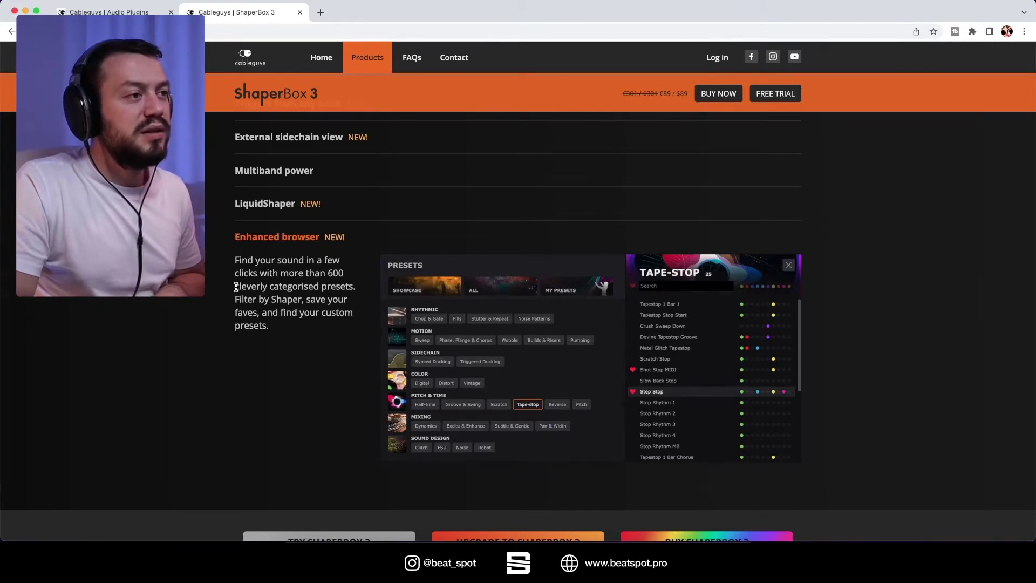
{"action": "left_click_drag", "start_coordinate": [236, 287], "coordinate": [349, 282]}
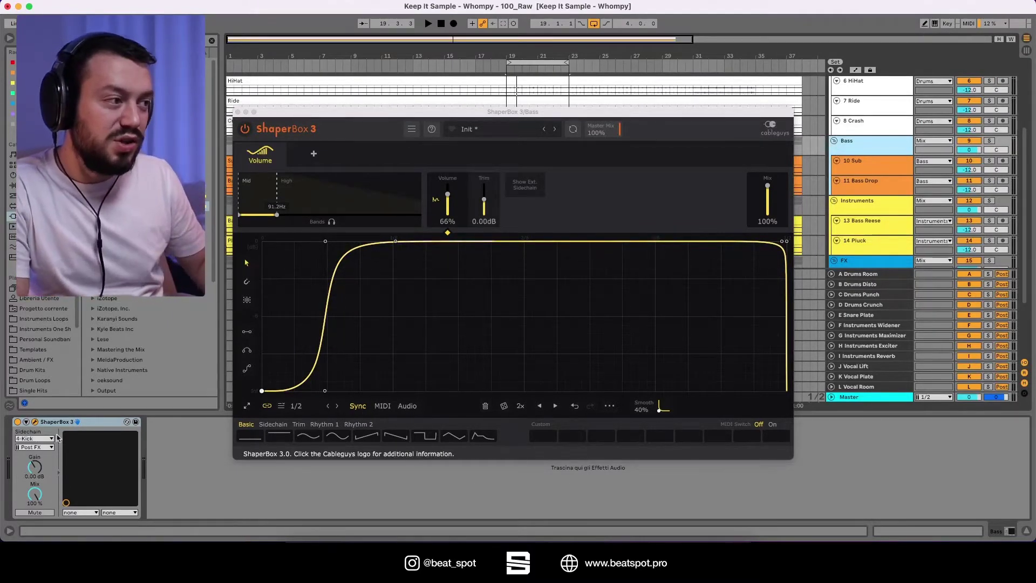
Switch the Volume shaper to Audio trigger and enable the external sidechain input.
{"action": "left_click", "coordinate": [407, 405]}
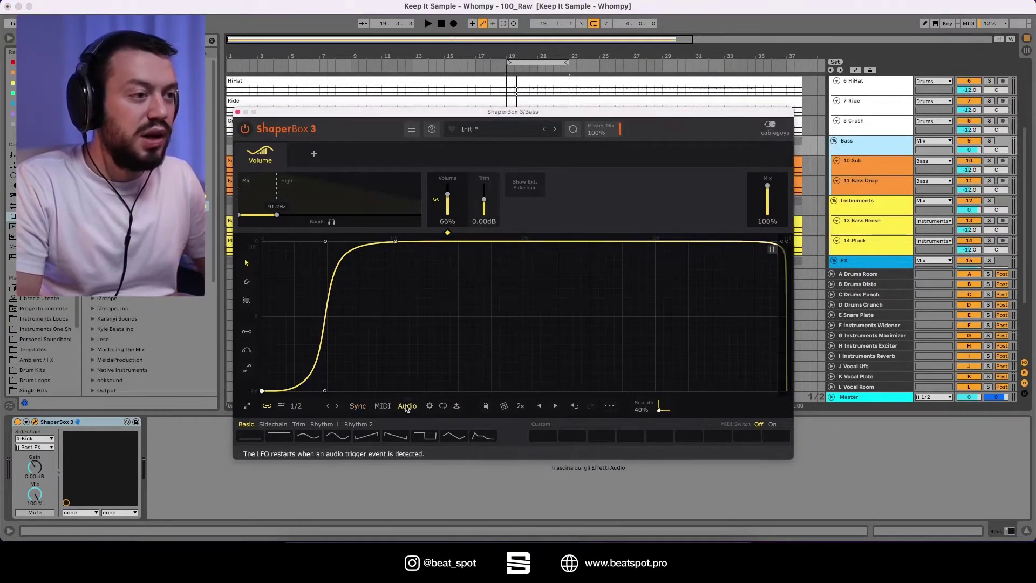
{"action": "left_click", "coordinate": [429, 406]}
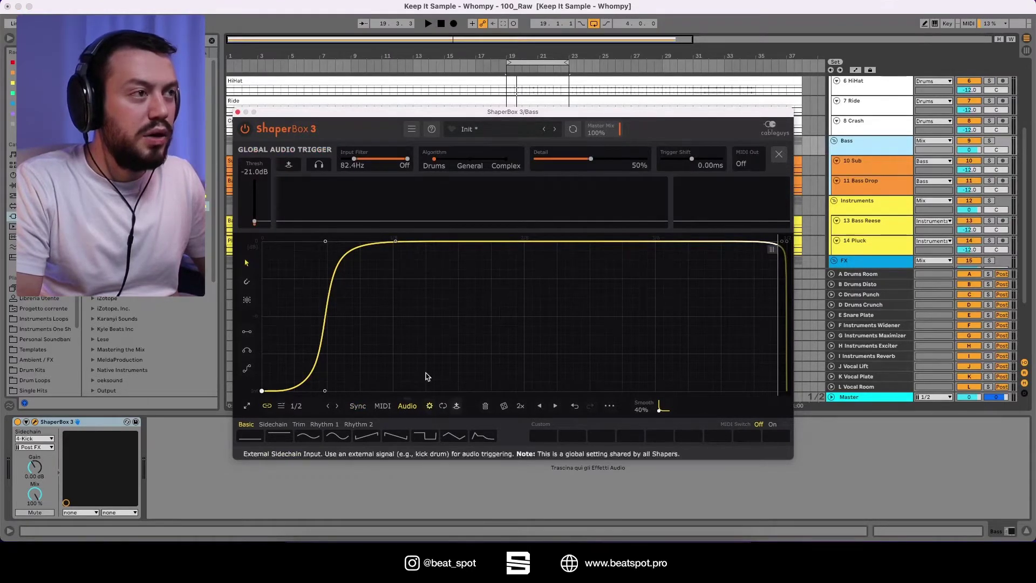
{"action": "left_click", "coordinate": [457, 407]}
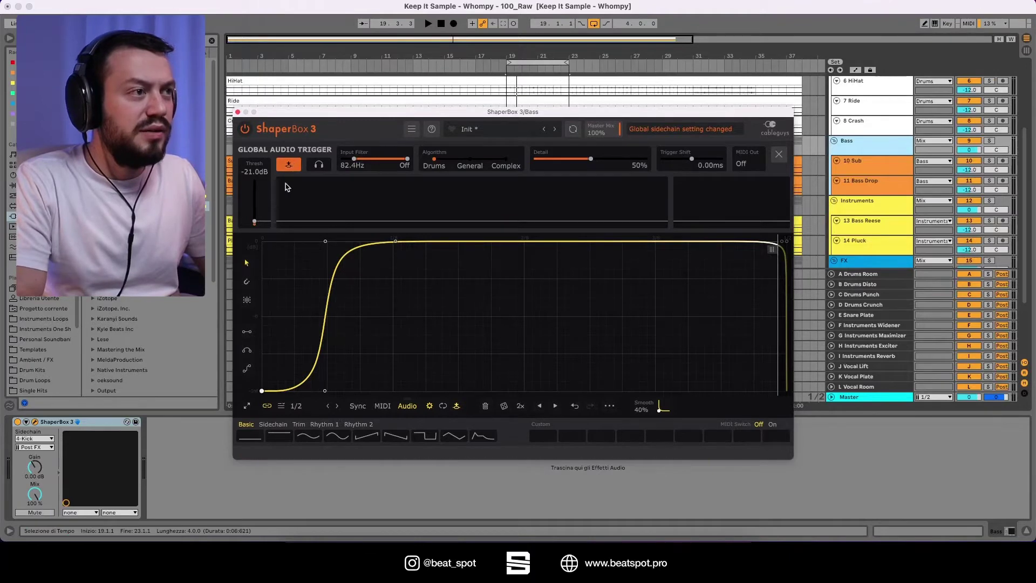
Lower the trigger threshold to -Inf and audition the sidechain-triggered ducking.
{"action": "key", "text": "space"}
{"action": "left_click_drag", "start_coordinate": [256, 222], "coordinate": [254, 226]}
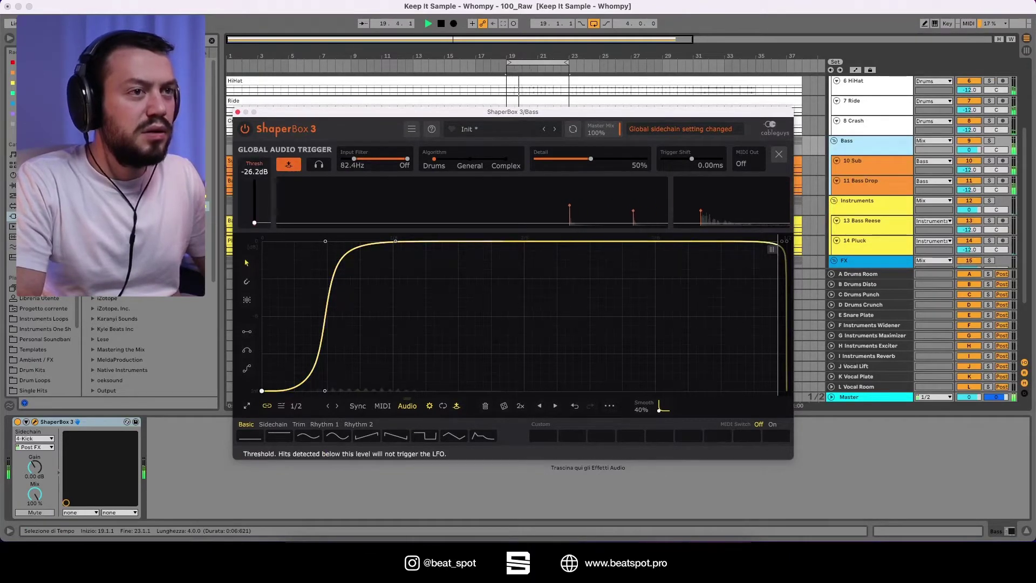
{"action": "key", "text": "space"}
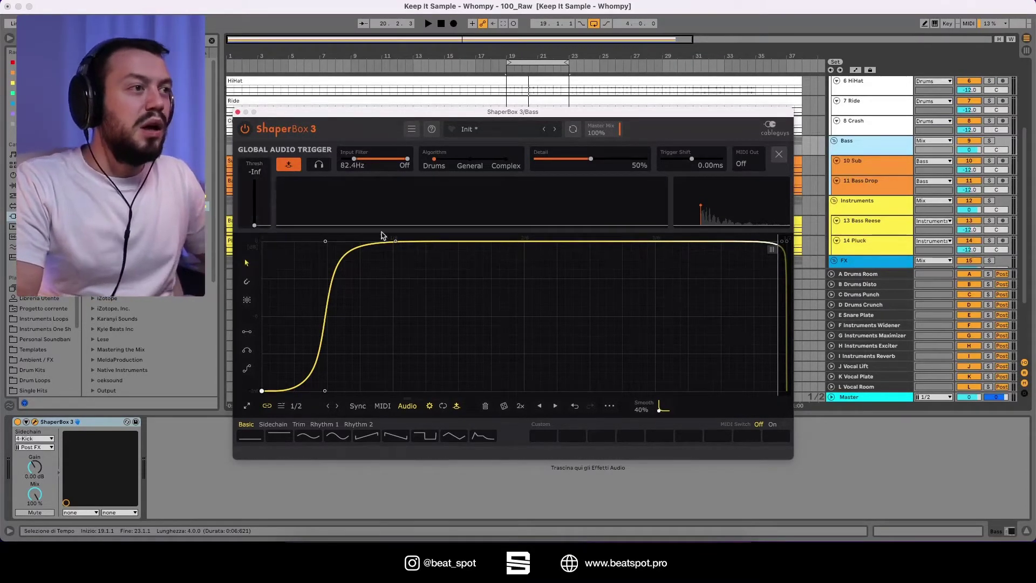
{"action": "key", "text": "space"}
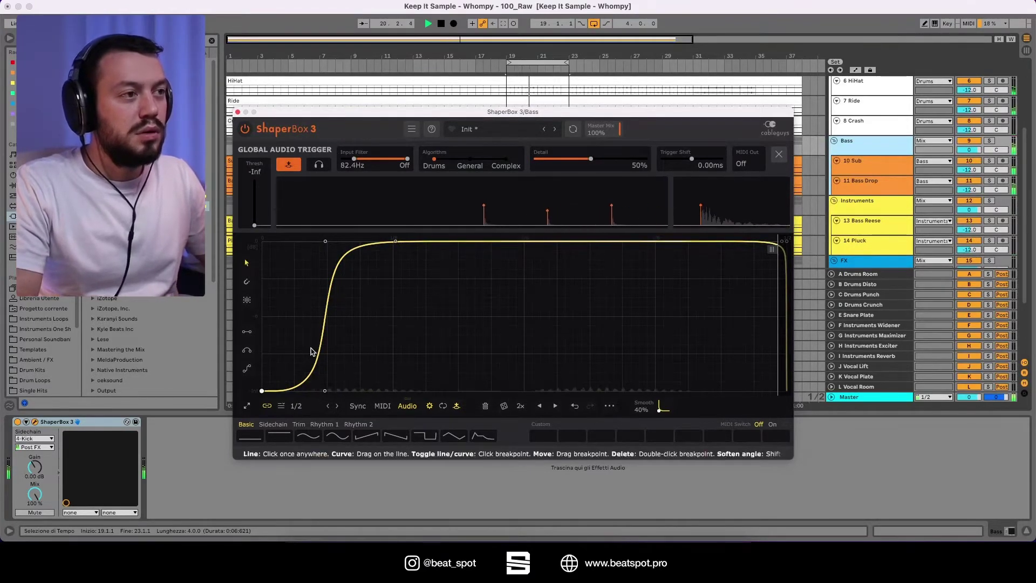
{"action": "key", "text": "space"}
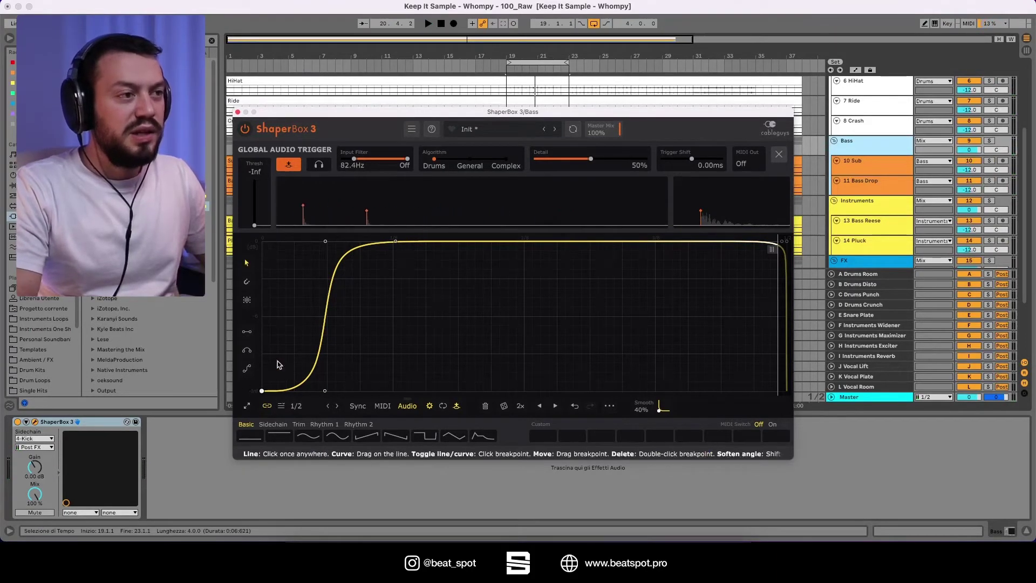
{"action": "key", "text": "space"}
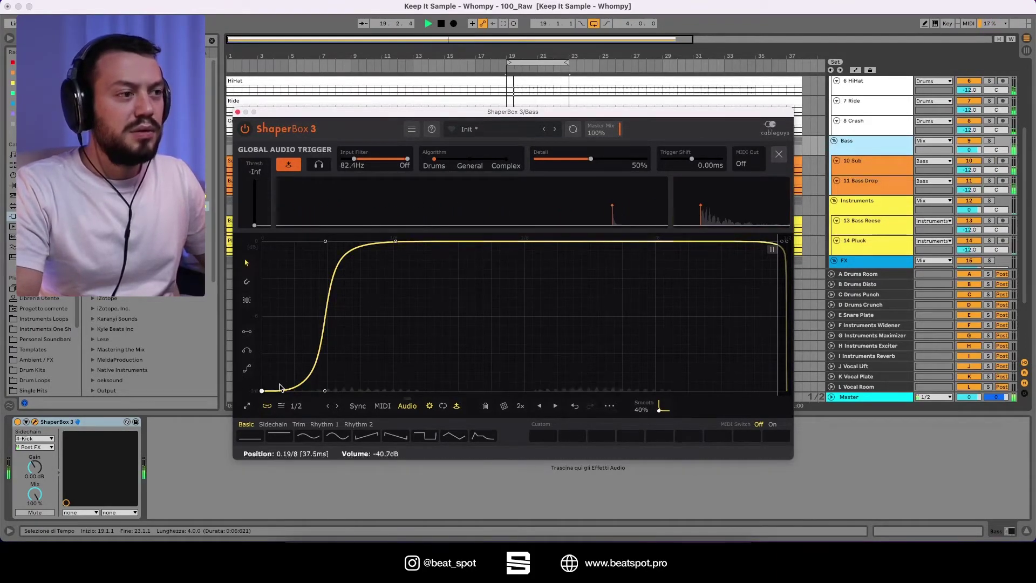
Set the sidechain source to the Drums track and audition the triggering.
{"action": "key", "text": "space"}
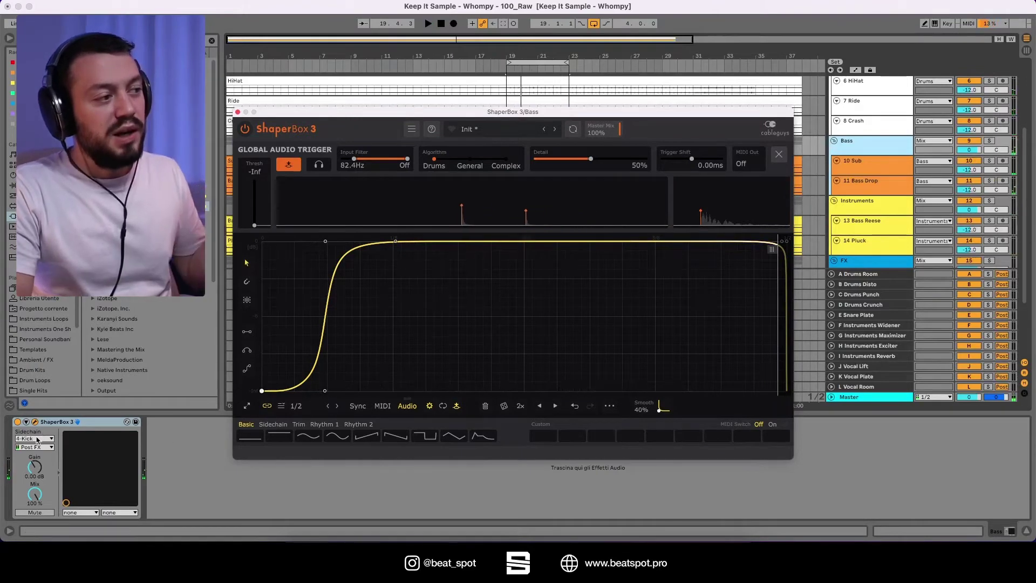
{"action": "left_click", "coordinate": [36, 438]}
{"action": "left_click", "coordinate": [32, 177]}
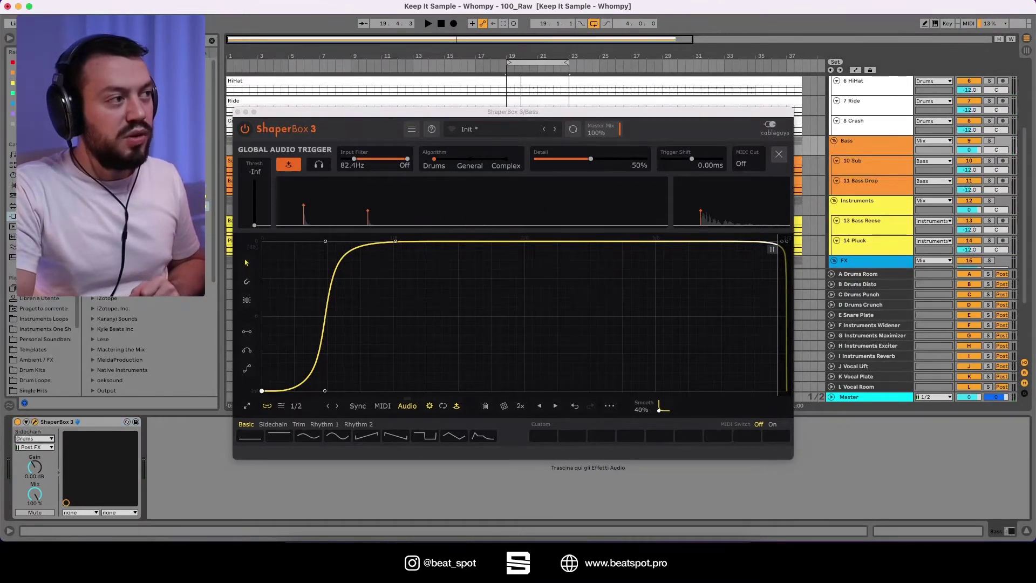
{"action": "key", "text": "space"}
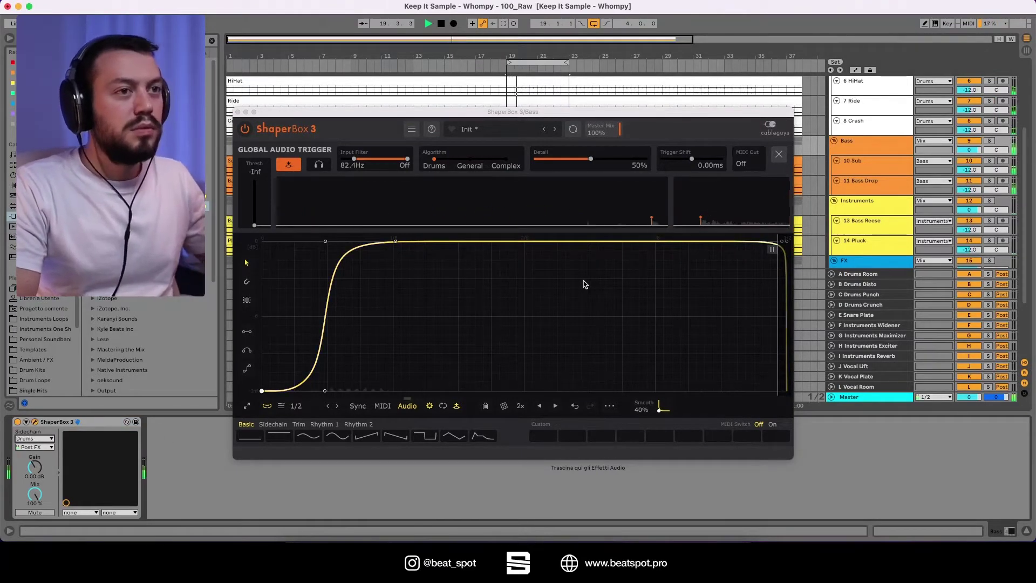
{"action": "key", "text": "space"}
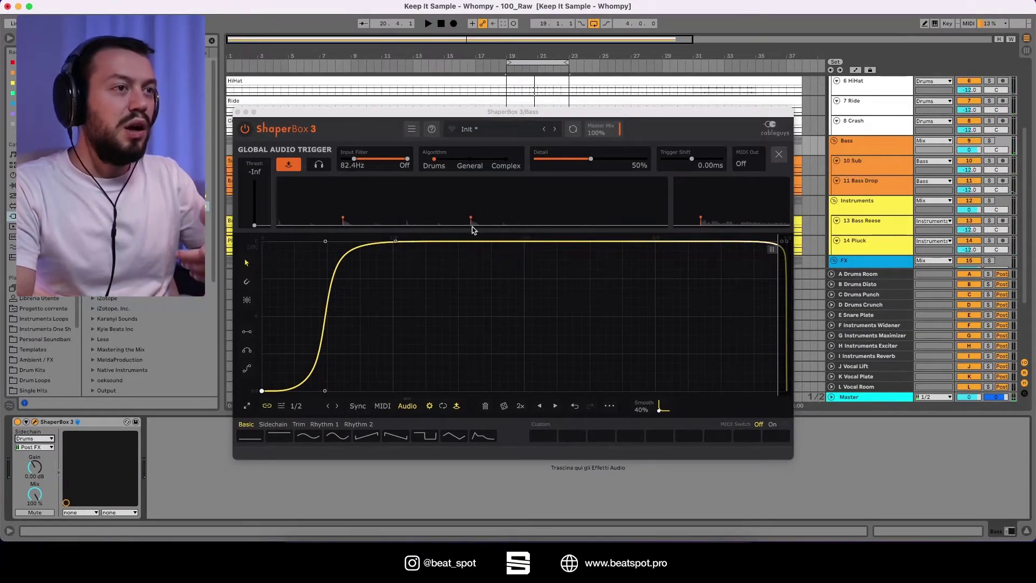
Raise the trigger input low cut to 159Hz, turn off monitoring, and close the trigger settings.
{"action": "left_click", "coordinate": [354, 160]}
{"action": "left_click_drag", "start_coordinate": [355, 159], "coordinate": [342, 158]}
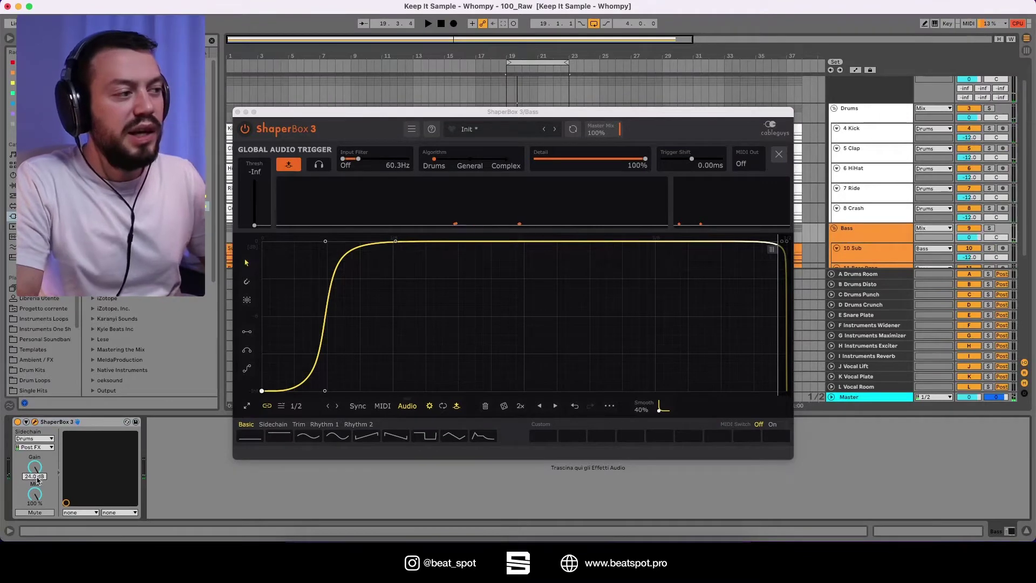
{"action": "key", "text": "space"}
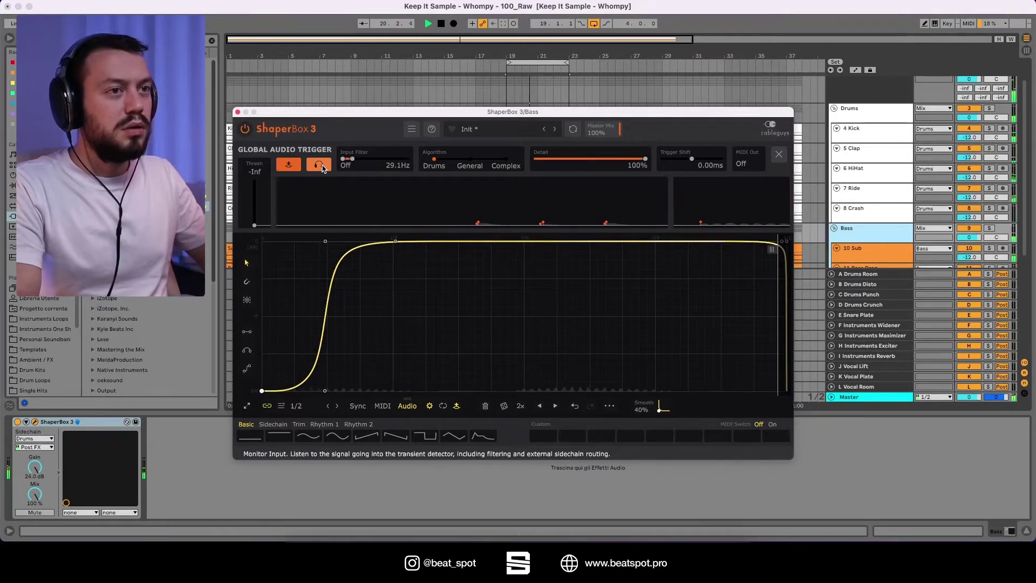
{"action": "left_click", "coordinate": [319, 164]}
{"action": "key", "text": "space"}
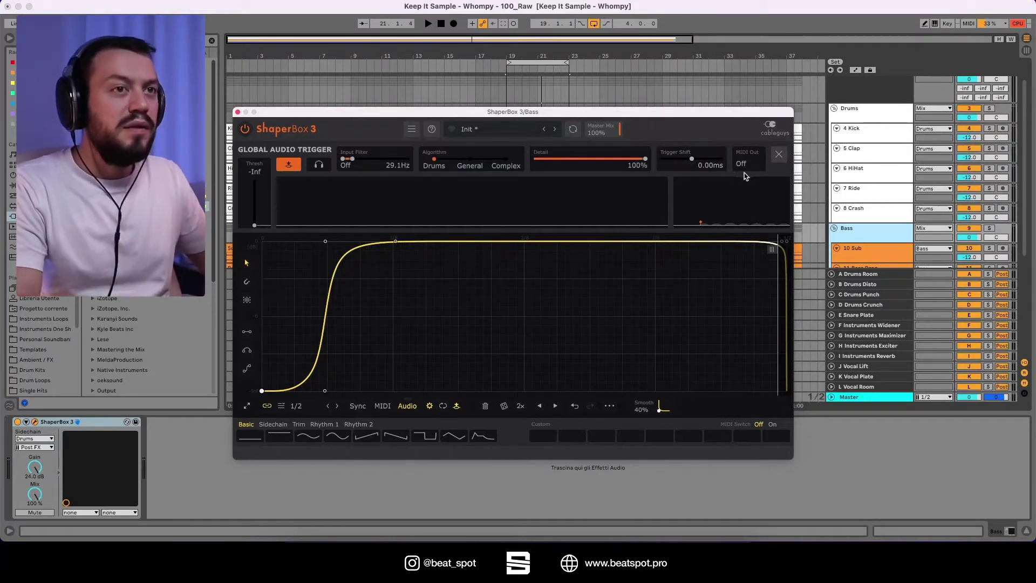
{"action": "left_click", "coordinate": [779, 156]}
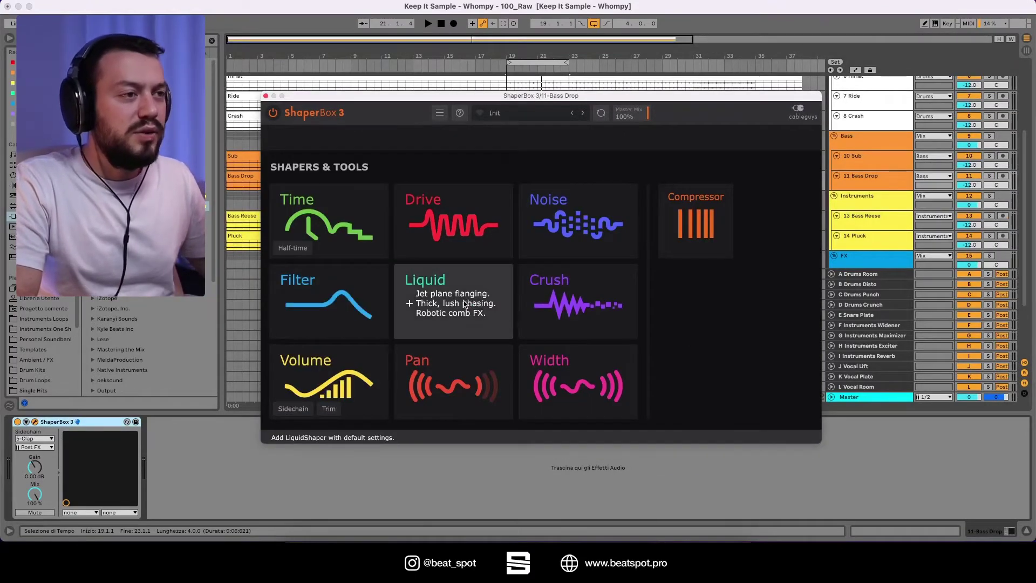
Add a Liquid flanger shaper, sketch its envelope, and split off a Low band at 715Hz.
{"action": "left_click", "coordinate": [464, 303]}
{"action": "key", "text": "space"}
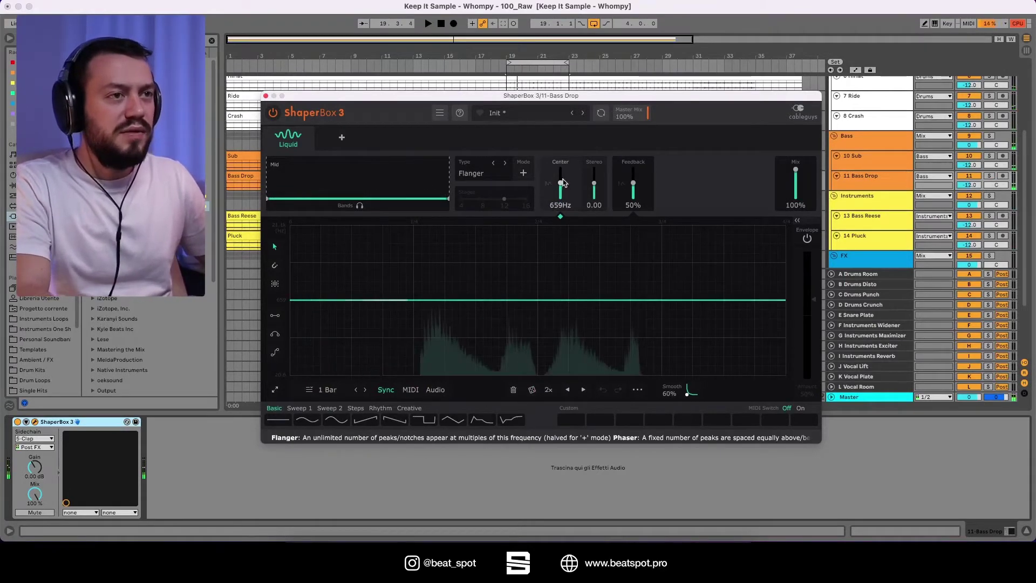
{"action": "mouse_move", "coordinate": [292, 372]}
{"action": "left_mouse_down"}
{"action": "mouse_move", "coordinate": [625, 318]}
{"action": "mouse_move", "coordinate": [776, 279]}
{"action": "left_mouse_up"}
{"action": "mouse_move", "coordinate": [292, 273]}
{"action": "left_mouse_down"}
{"action": "mouse_move", "coordinate": [448, 227]}
{"action": "mouse_move", "coordinate": [567, 345]}
{"action": "mouse_move", "coordinate": [648, 372]}
{"action": "mouse_move", "coordinate": [785, 276]}
{"action": "left_mouse_up"}
{"action": "mouse_move", "coordinate": [540, 224]}
{"action": "left_mouse_down"}
{"action": "mouse_move", "coordinate": [540, 332]}
{"action": "mouse_move", "coordinate": [540, 307]}
{"action": "left_mouse_up"}
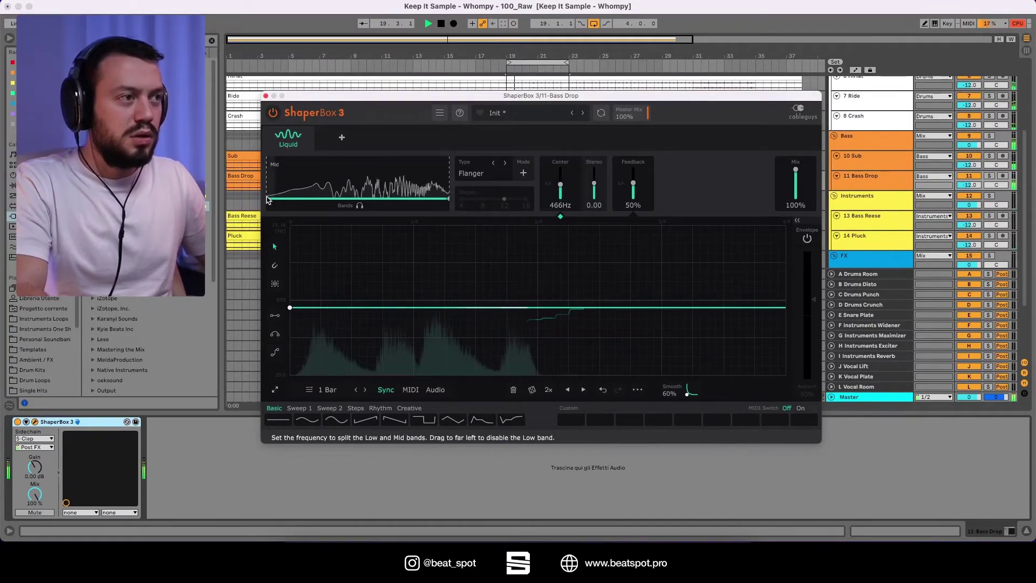
{"action": "left_click_drag", "start_coordinate": [269, 200], "coordinate": [361, 198]}
{"action": "mouse_move", "coordinate": [540, 307]}
{"action": "left_mouse_down"}
{"action": "mouse_move", "coordinate": [540, 357]}
{"action": "mouse_move", "coordinate": [540, 311]}
{"action": "left_mouse_up"}
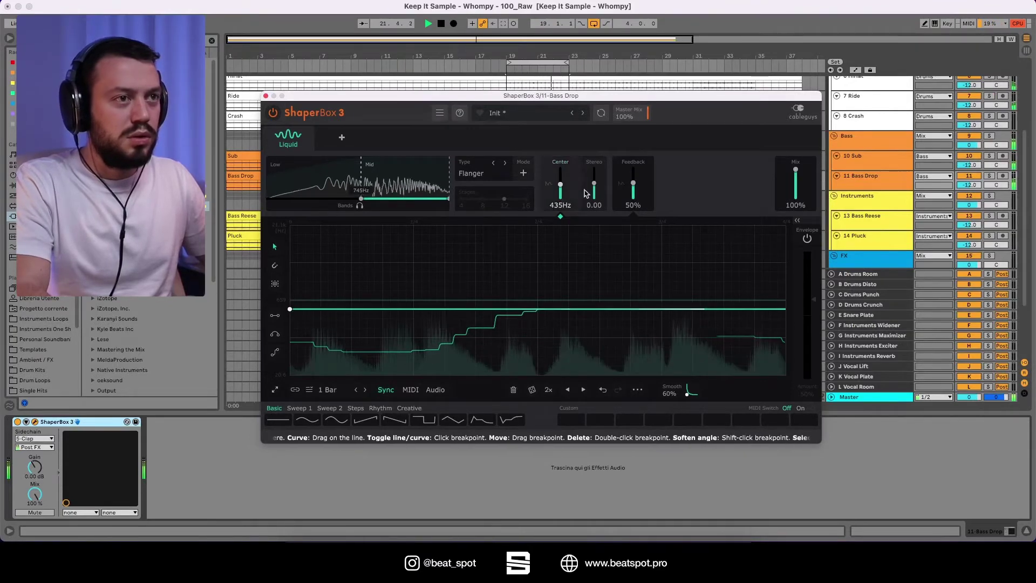
{"action": "key", "text": "space"}
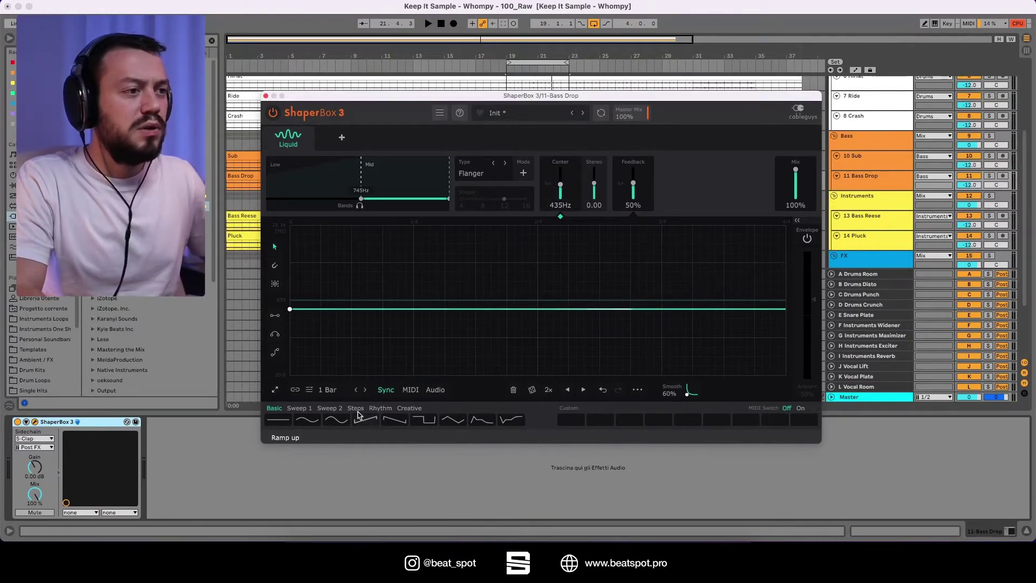
Apply the stepped Rhythm shape, set Feedback to 10% and Center to about 1.25kHz.
{"action": "left_click", "coordinate": [398, 420]}
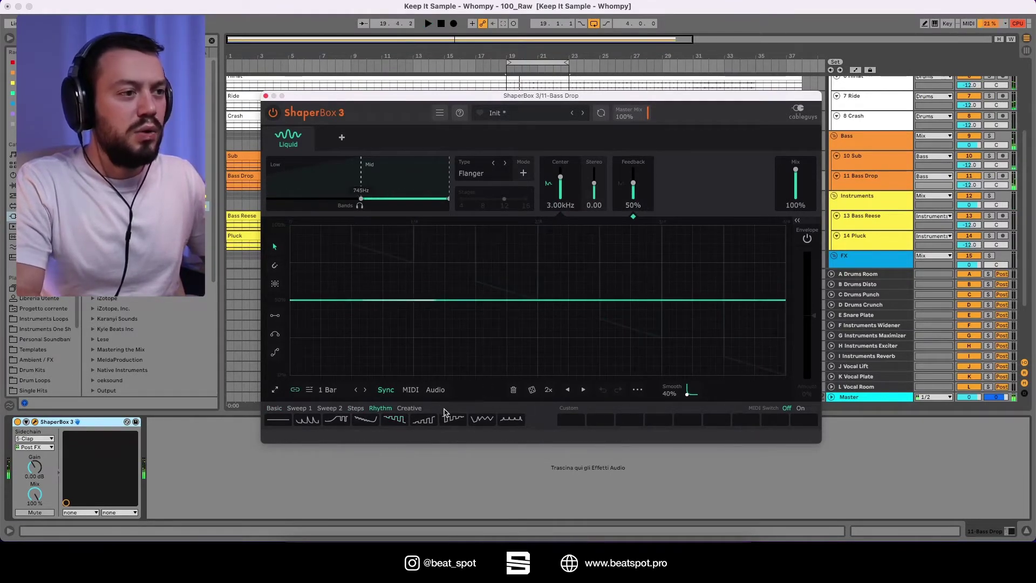
{"action": "left_click", "coordinate": [399, 425]}
{"action": "key", "text": "space"}
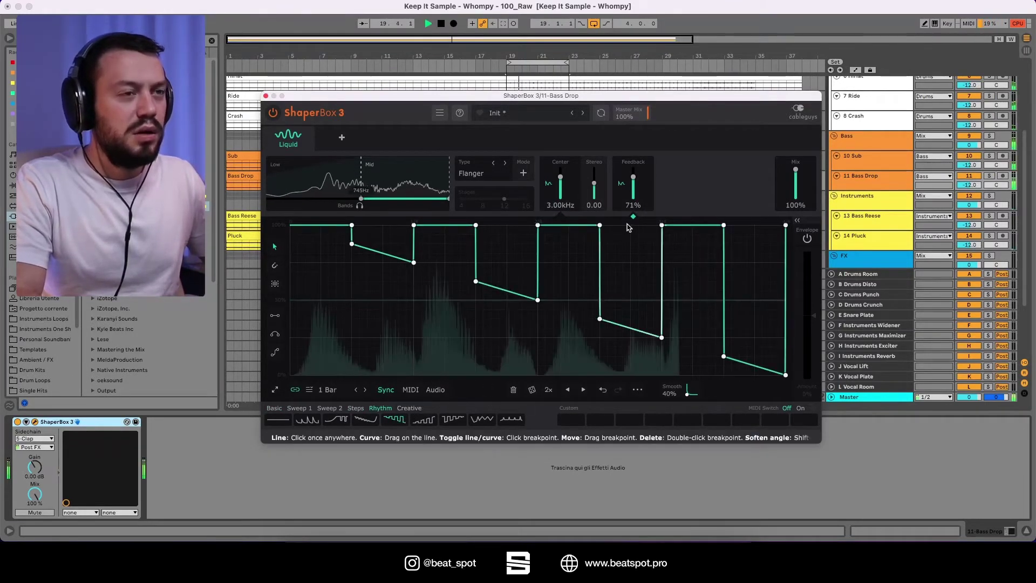
{"action": "mouse_move", "coordinate": [633, 190]}
{"action": "left_mouse_down"}
{"action": "mouse_move", "coordinate": [633, 171]}
{"action": "mouse_move", "coordinate": [633, 193]}
{"action": "left_mouse_up"}
{"action": "key", "text": "space"}
{"action": "key", "text": "space"}
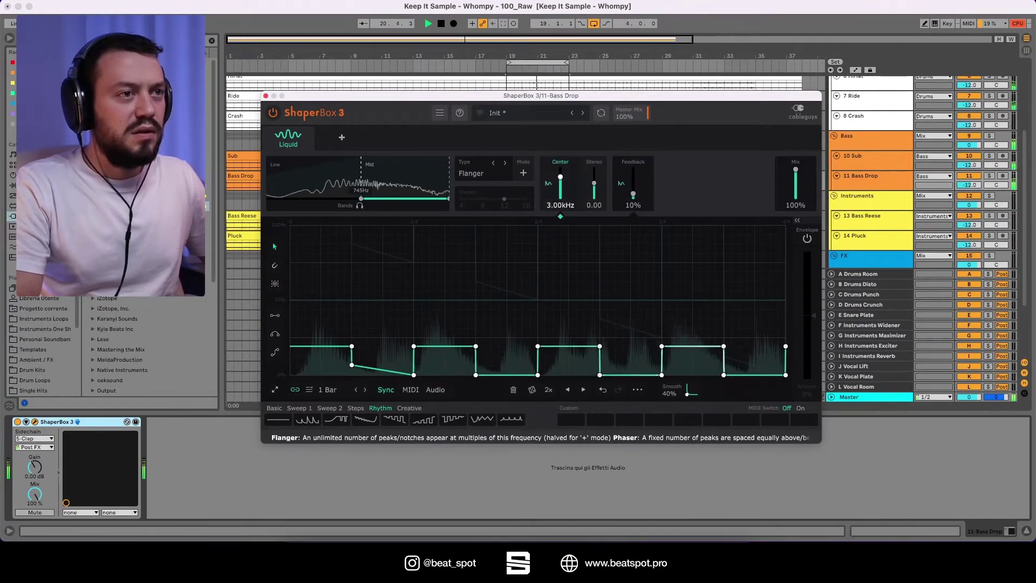
{"action": "left_click", "coordinate": [559, 178]}
{"action": "left_click_drag", "start_coordinate": [559, 179], "coordinate": [559, 183]}
{"action": "key", "text": "space"}
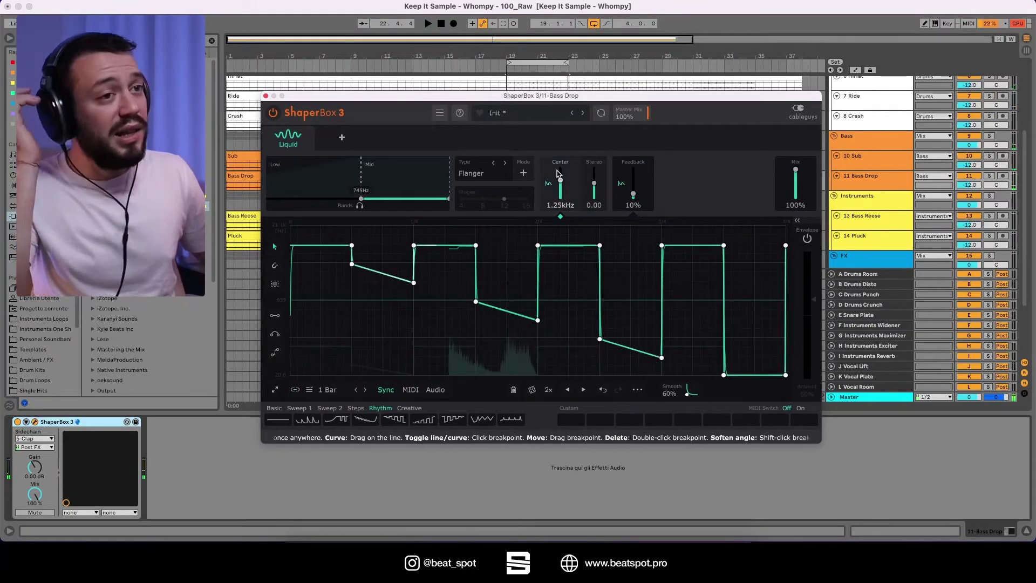
Enable the envelope follower on Center and try amounts from 14% to 96%.
{"action": "left_click", "coordinate": [807, 238]}
{"action": "left_click_drag", "start_coordinate": [815, 303], "coordinate": [815, 311]}
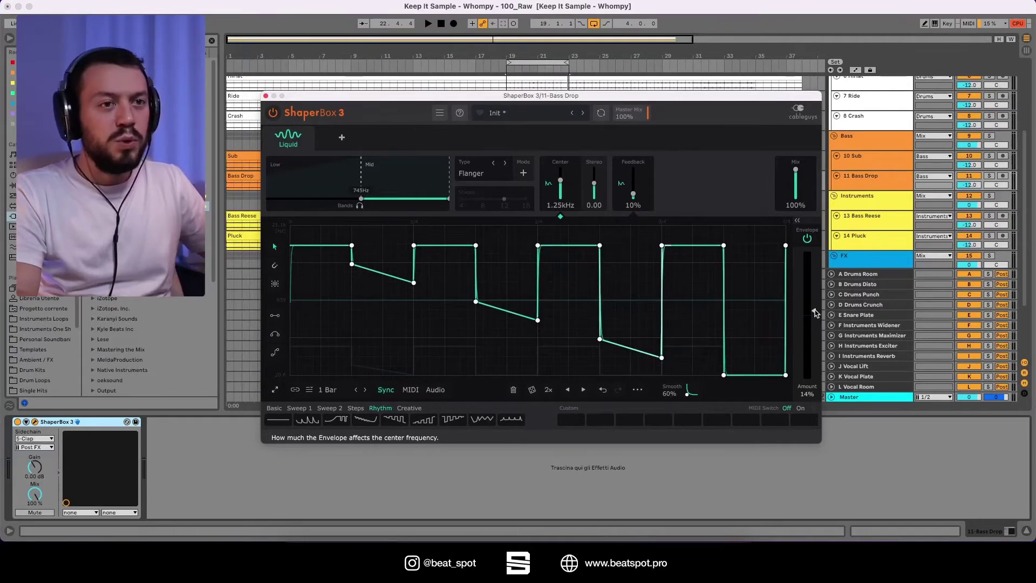
{"action": "key", "text": "space"}
{"action": "mouse_move", "coordinate": [815, 313]}
{"action": "left_mouse_down"}
{"action": "mouse_move", "coordinate": [813, 284]}
{"action": "mouse_move", "coordinate": [814, 350]}
{"action": "left_mouse_up"}
{"action": "key", "text": "space"}
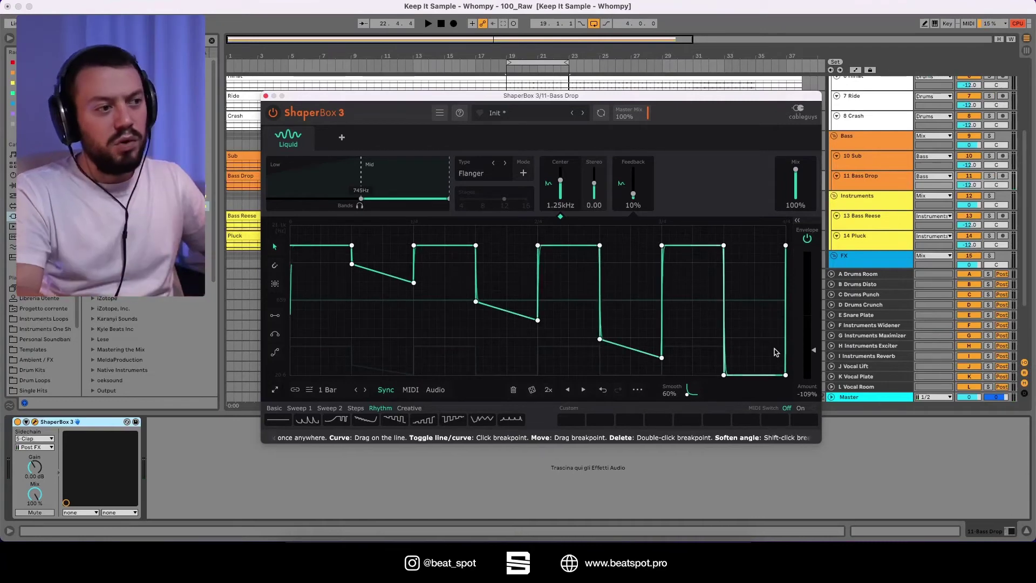
Flatten the Center shape and sweep the envelope amount from -200% to 200%.
{"action": "left_click", "coordinate": [280, 424]}
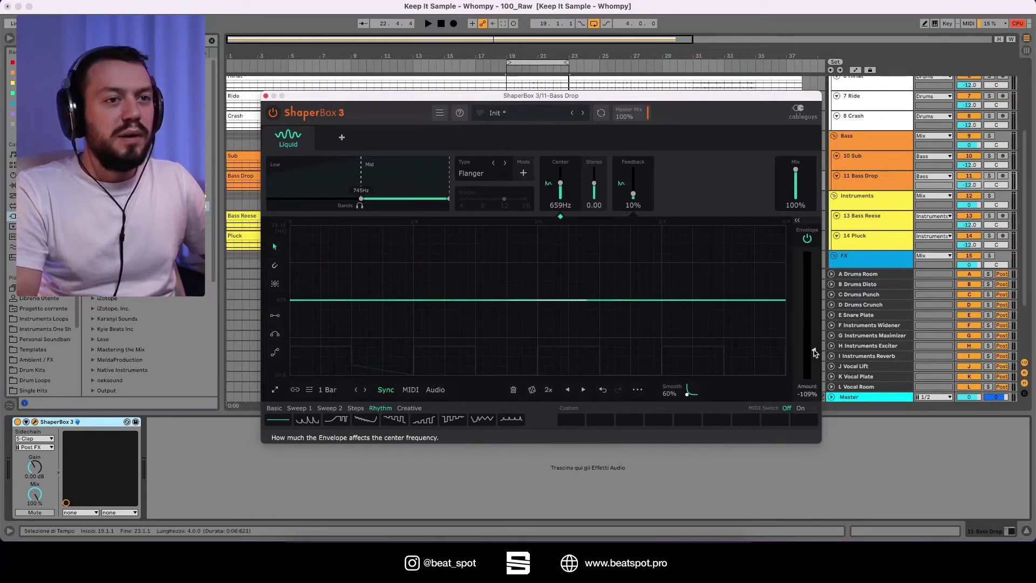
{"action": "key", "text": "space"}
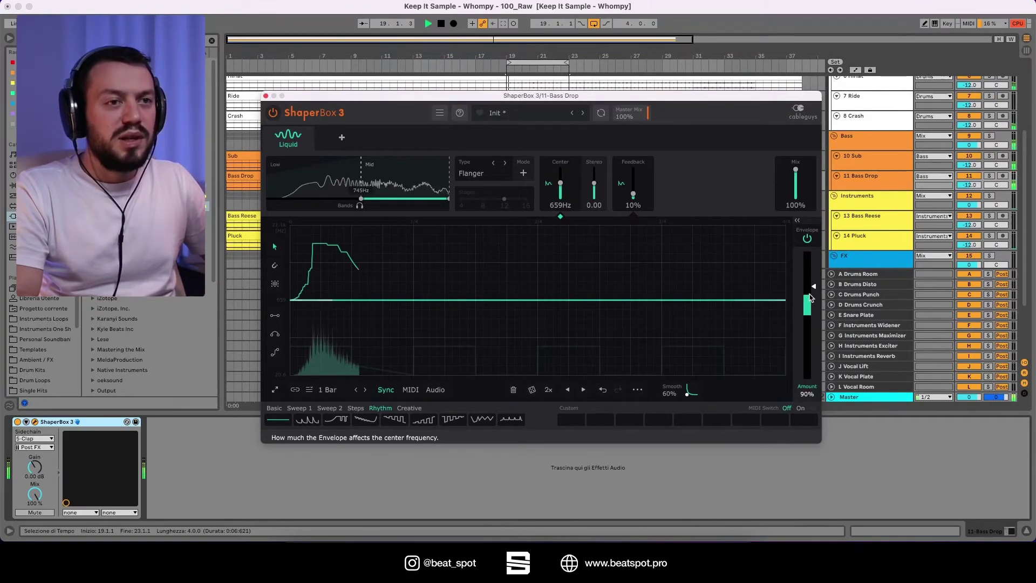
{"action": "mouse_move", "coordinate": [808, 286]}
{"action": "left_mouse_down"}
{"action": "mouse_move", "coordinate": [807, 356]}
{"action": "mouse_move", "coordinate": [807, 345]}
{"action": "left_mouse_up"}
{"action": "key", "text": "space"}
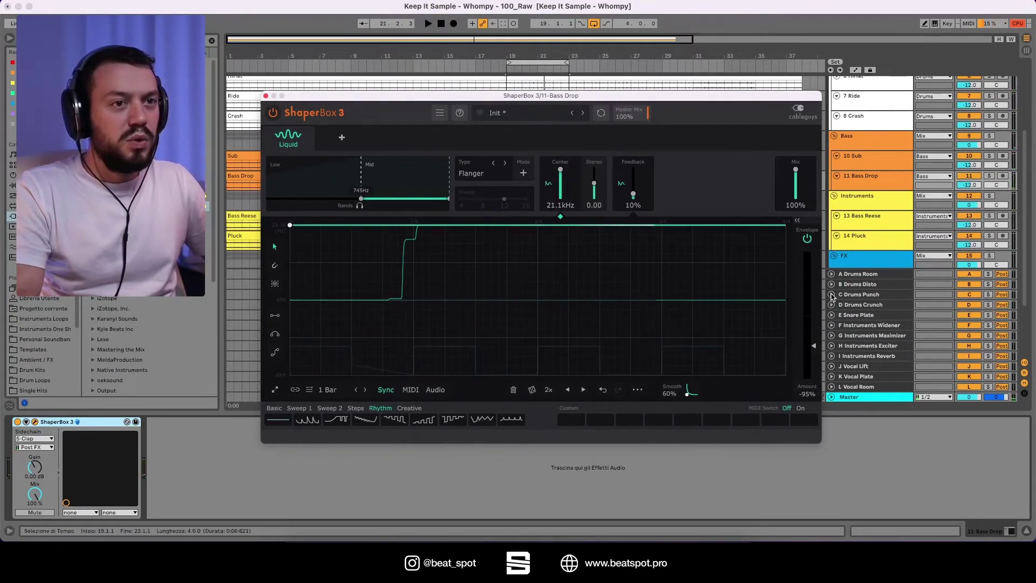
{"action": "left_click_drag", "start_coordinate": [813, 346], "coordinate": [814, 379]}
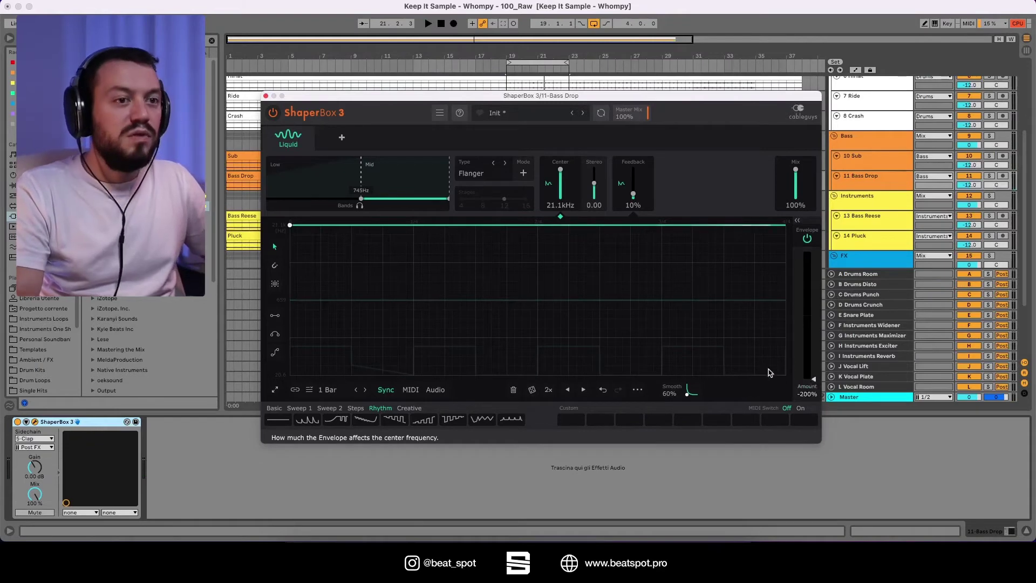
{"action": "key", "text": "space"}
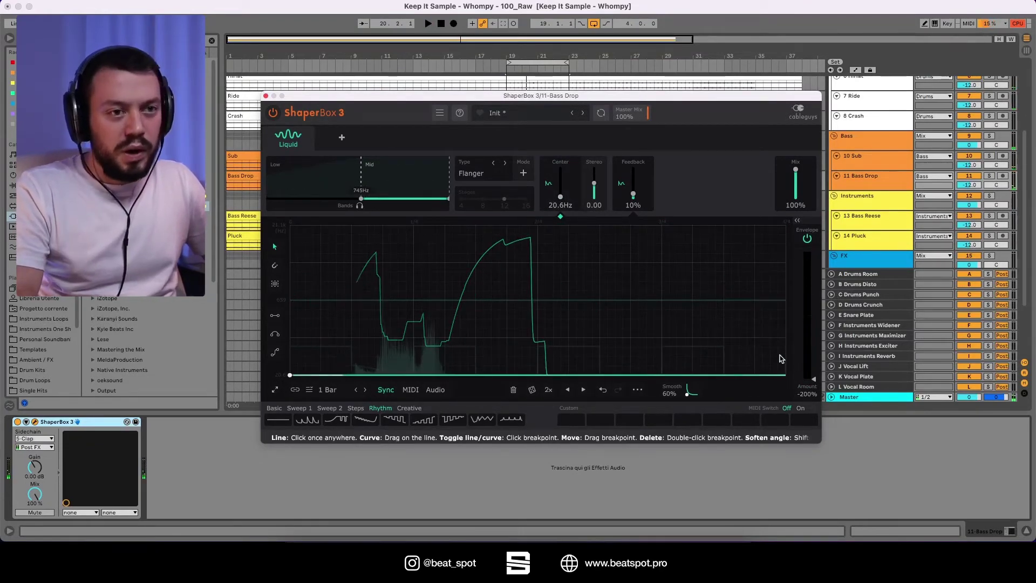
{"action": "left_click_drag", "start_coordinate": [814, 379], "coordinate": [814, 296]}
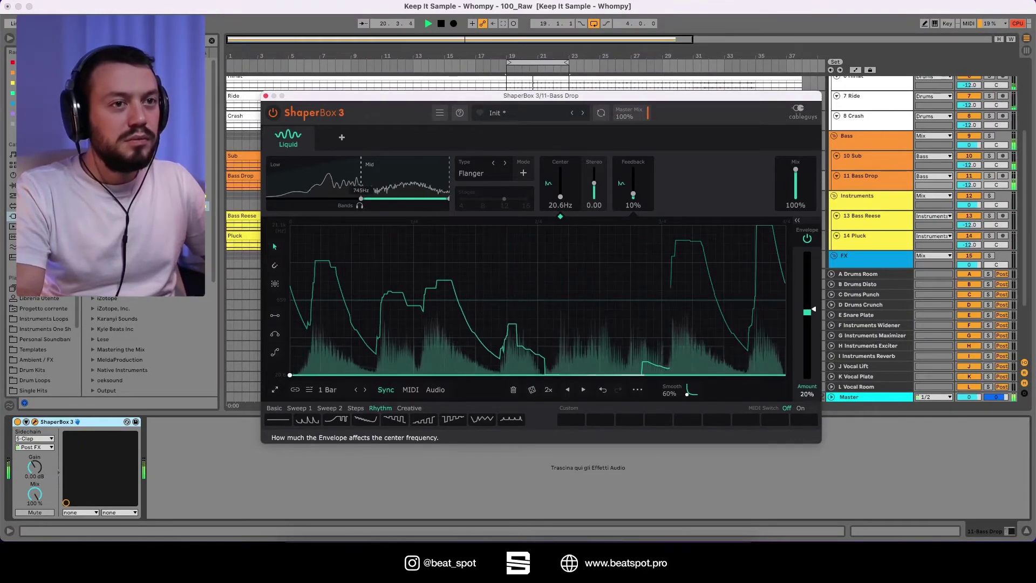
Enable the envelope follower on Feedback with an amount of 70%.
{"action": "left_click", "coordinate": [628, 172]}
{"action": "key", "text": "space"}
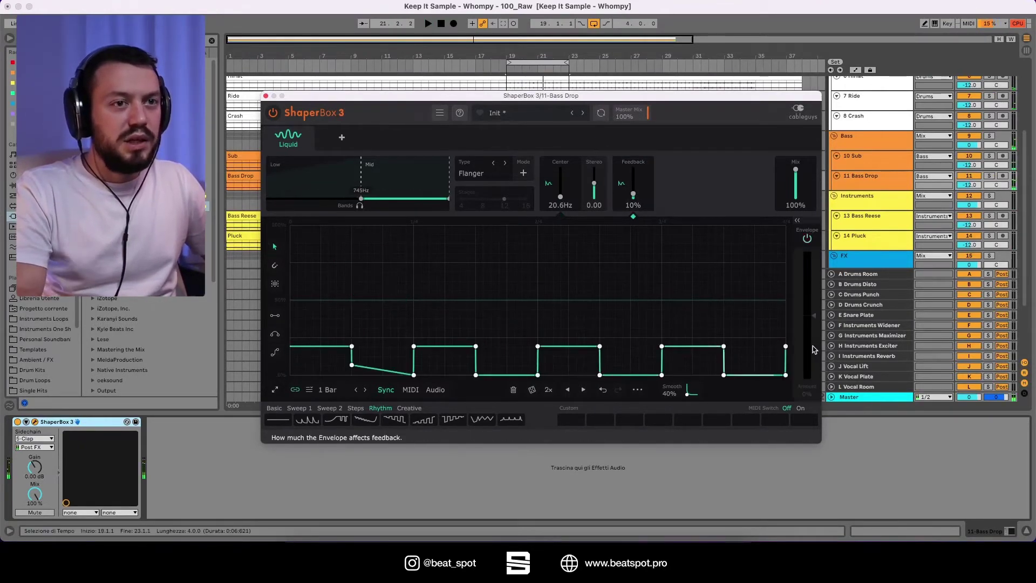
{"action": "left_click", "coordinate": [807, 239]}
{"action": "key", "text": "space"}
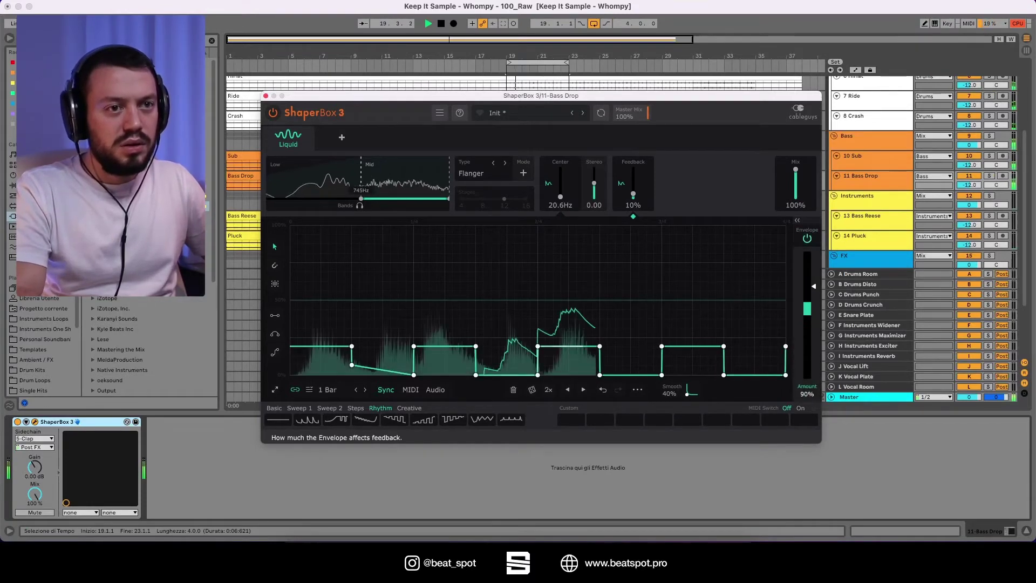
{"action": "key", "text": "space"}
{"action": "left_click_drag", "start_coordinate": [811, 295], "coordinate": [818, 293]}
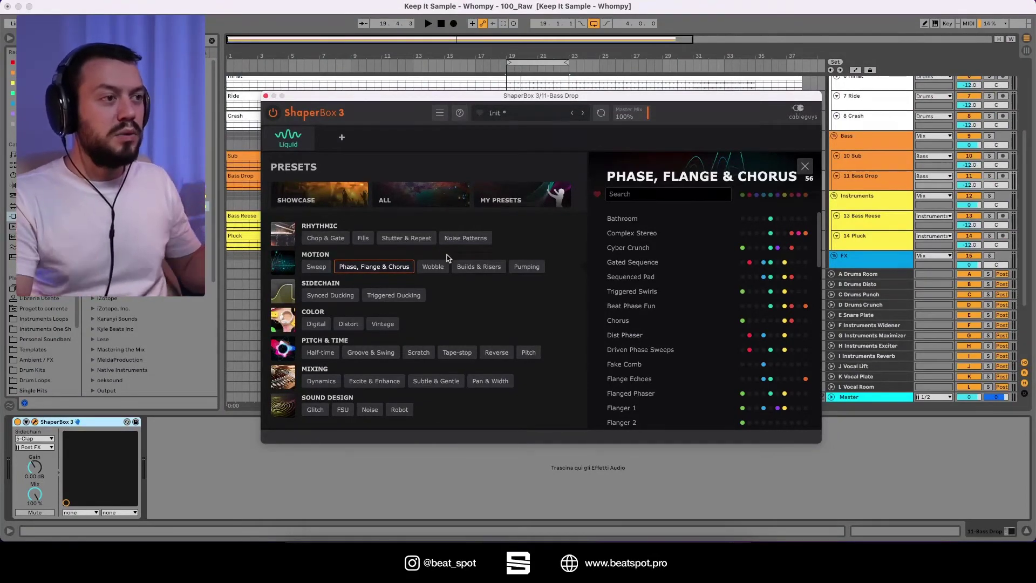
Browse the Showcase, All and My Presets tiles, ending on the full preset list.
{"action": "left_click", "coordinate": [311, 200]}
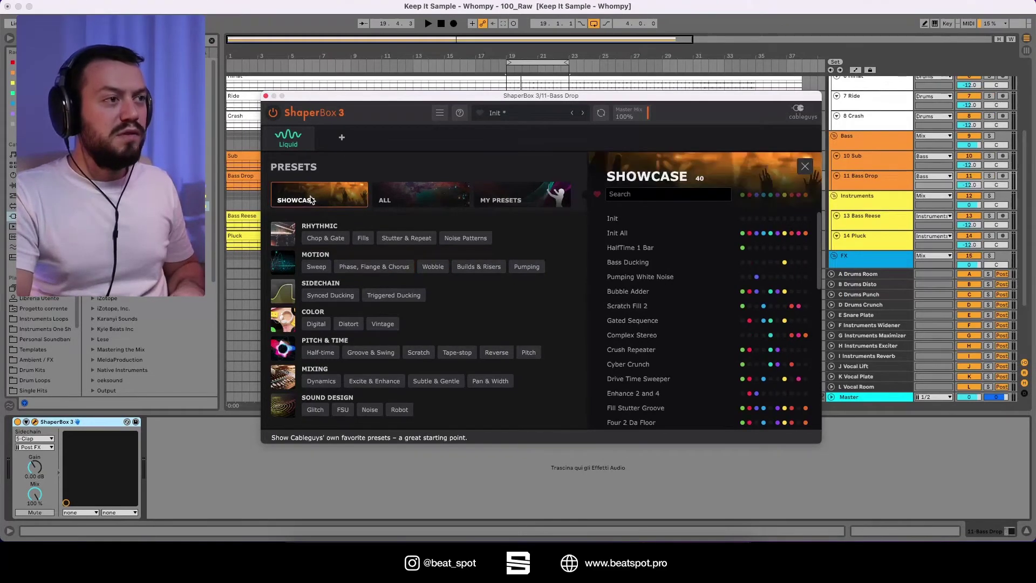
{"action": "left_click", "coordinate": [405, 204]}
{"action": "left_click", "coordinate": [520, 209]}
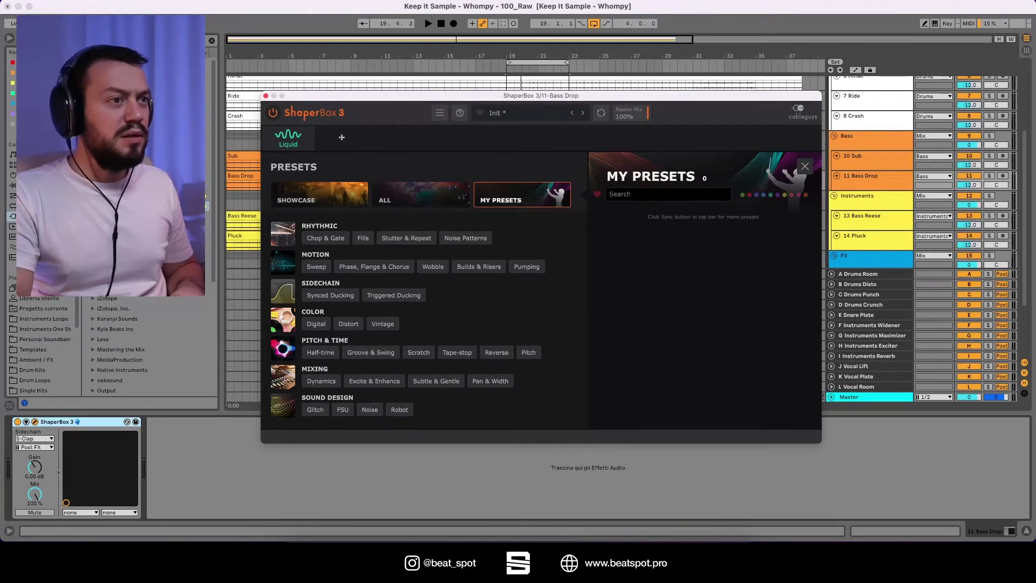
{"action": "left_click", "coordinate": [427, 197]}
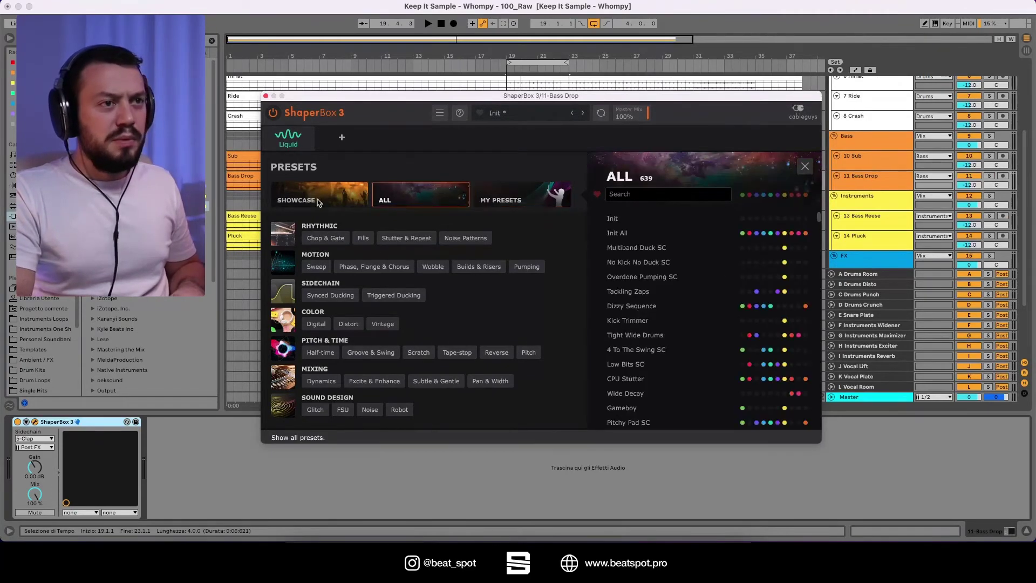
{"action": "left_click", "coordinate": [522, 202]}
{"action": "left_click", "coordinate": [523, 202]}
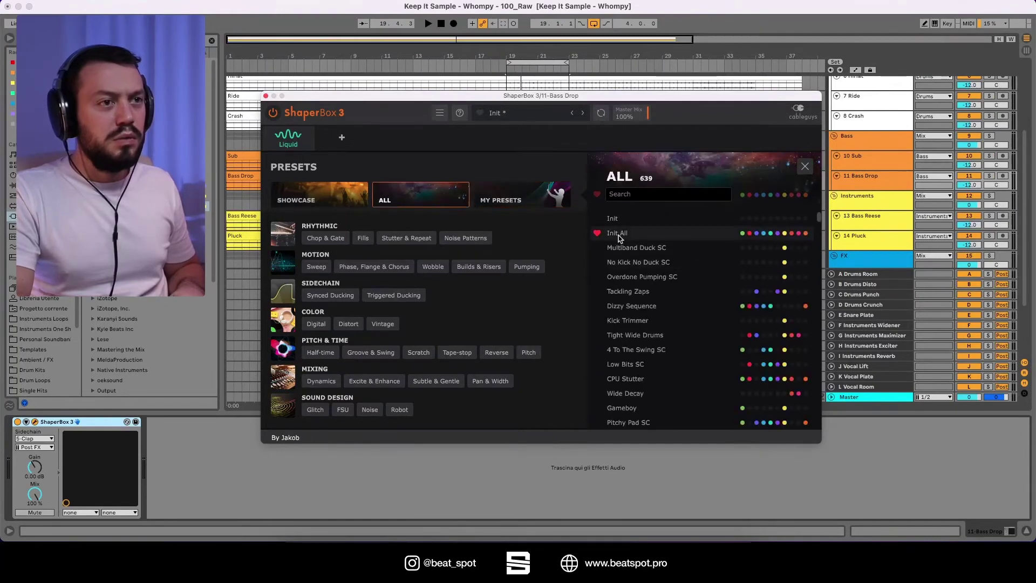
{"action": "left_click", "coordinate": [532, 205]}
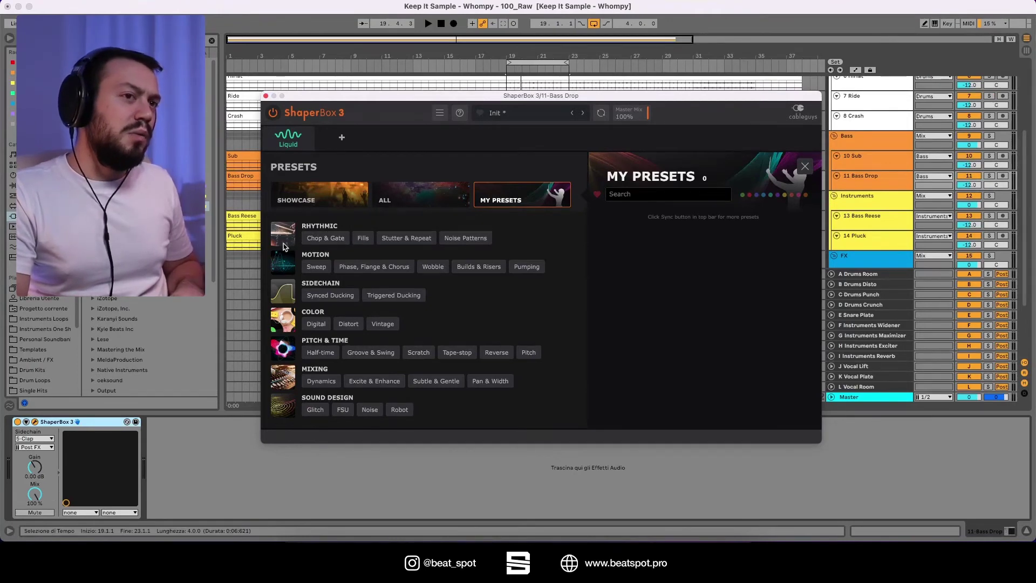
{"action": "left_click", "coordinate": [402, 201]}
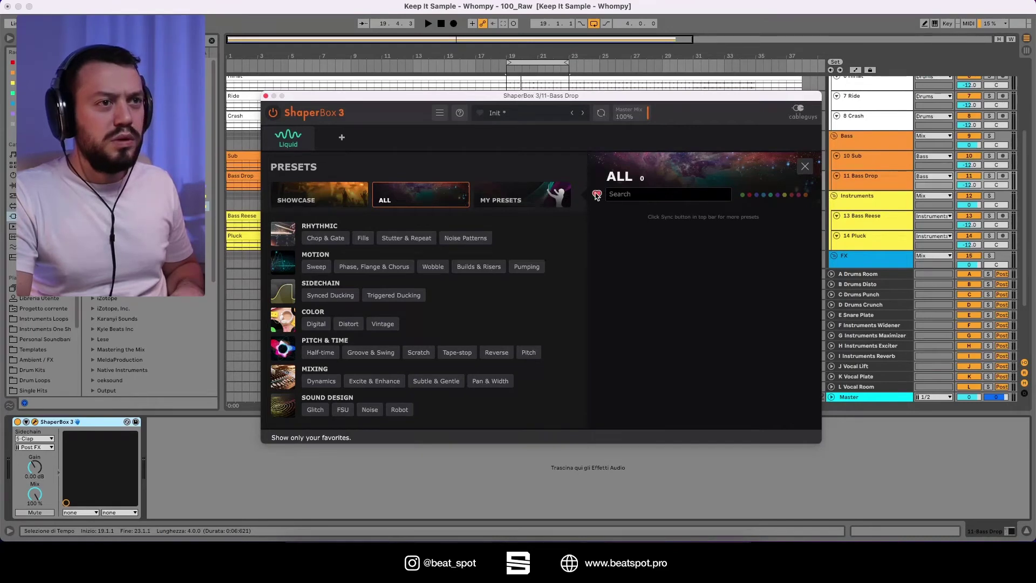
Favourite Multiband Duck SC, Tackling Zaps and Tight Wide Drums, then toggle the favourites filter.
{"action": "left_click", "coordinate": [597, 291]}
{"action": "left_click", "coordinate": [597, 248]}
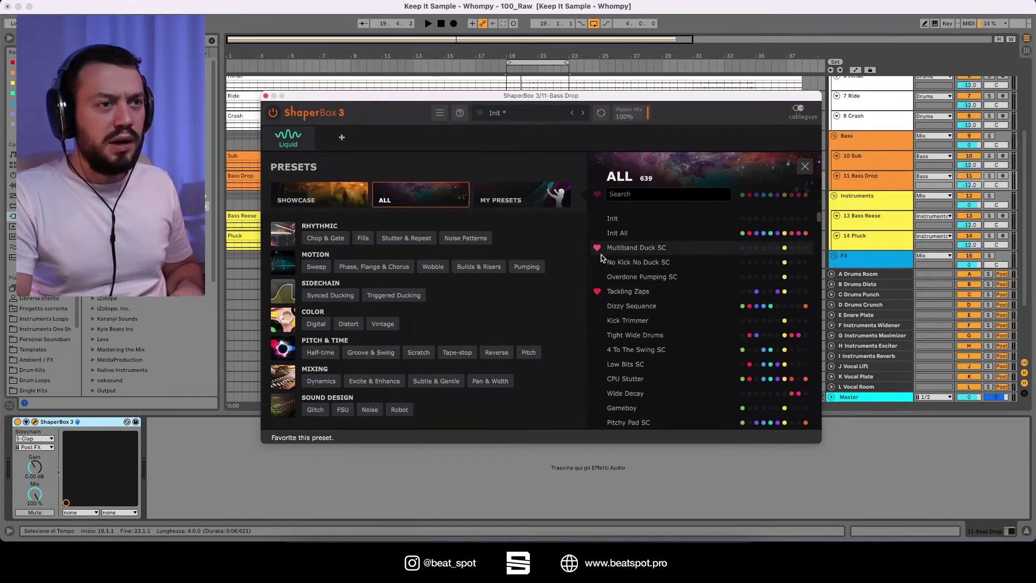
{"action": "left_click", "coordinate": [597, 336]}
{"action": "left_click", "coordinate": [597, 194]}
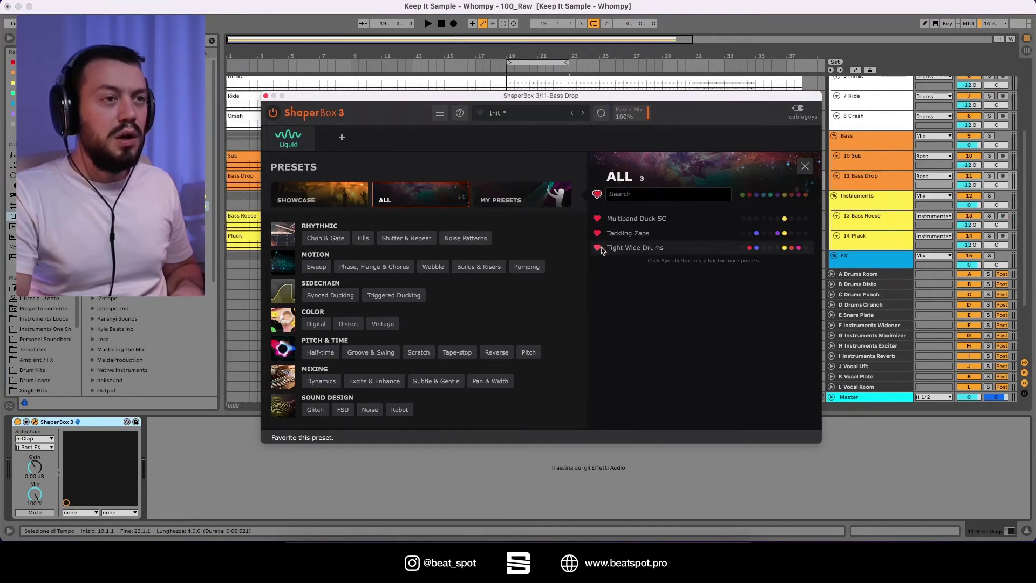
{"action": "left_click", "coordinate": [597, 194]}
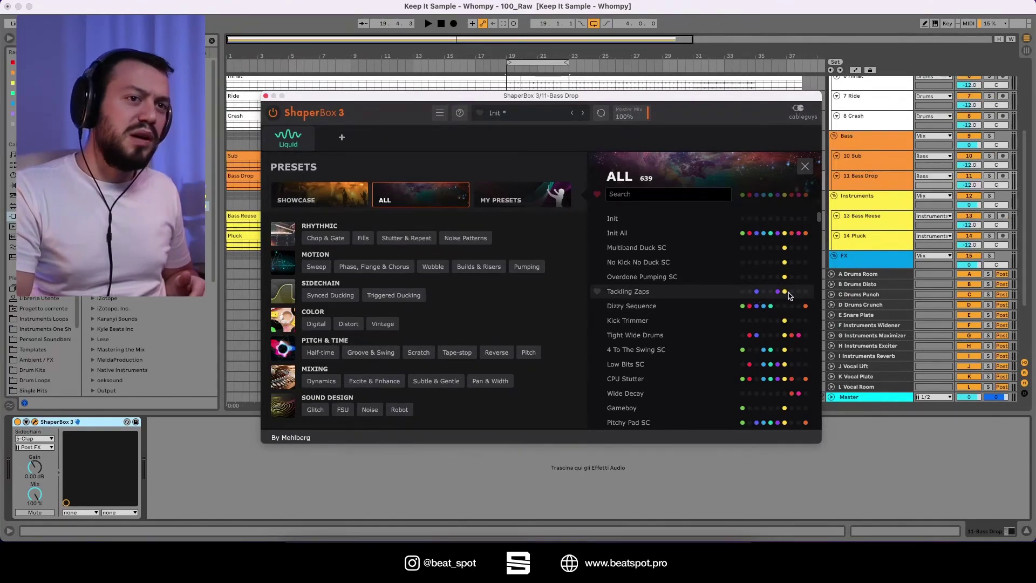
Browse Chop & Gate, Stutter & Repeat, Noise Patterns, Vintage and Digital, then search all presets for 'snare'.
{"action": "scroll", "coordinate": [782, 296], "scroll_direction": "down", "scroll_amount": 15}
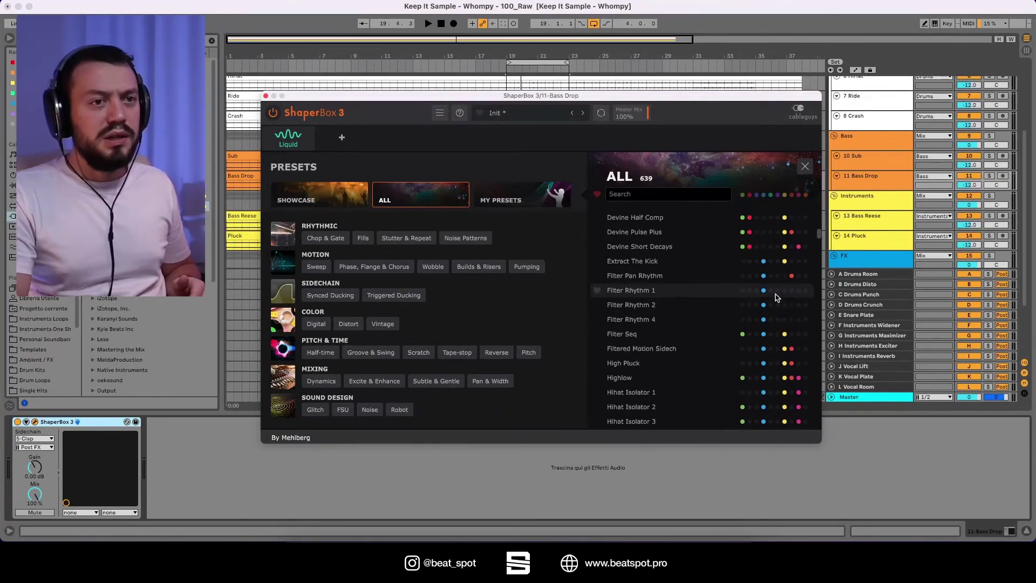
{"action": "scroll", "coordinate": [775, 296], "scroll_direction": "down", "scroll_amount": 15}
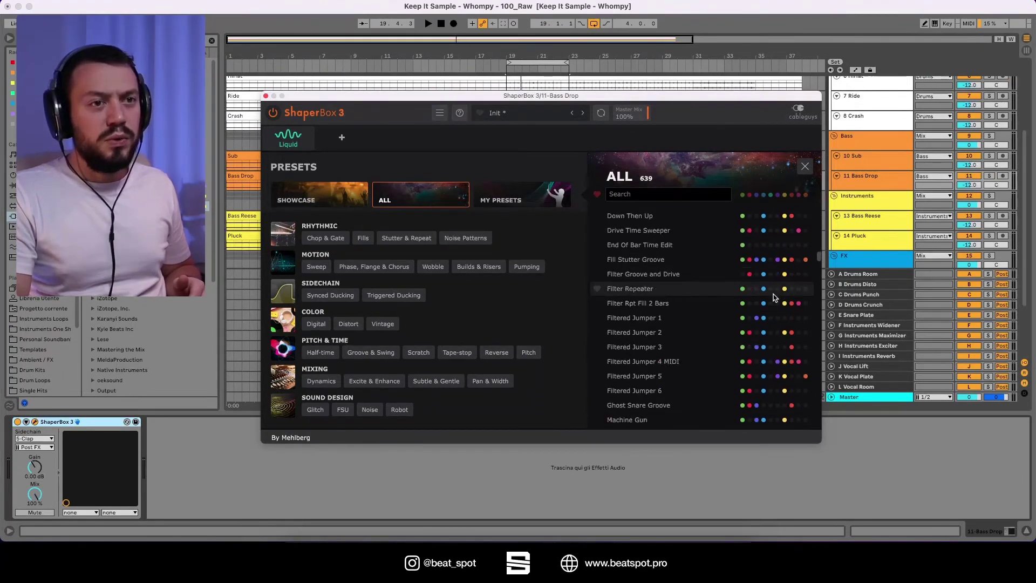
{"action": "scroll", "coordinate": [775, 296], "scroll_direction": "down", "scroll_amount": 10}
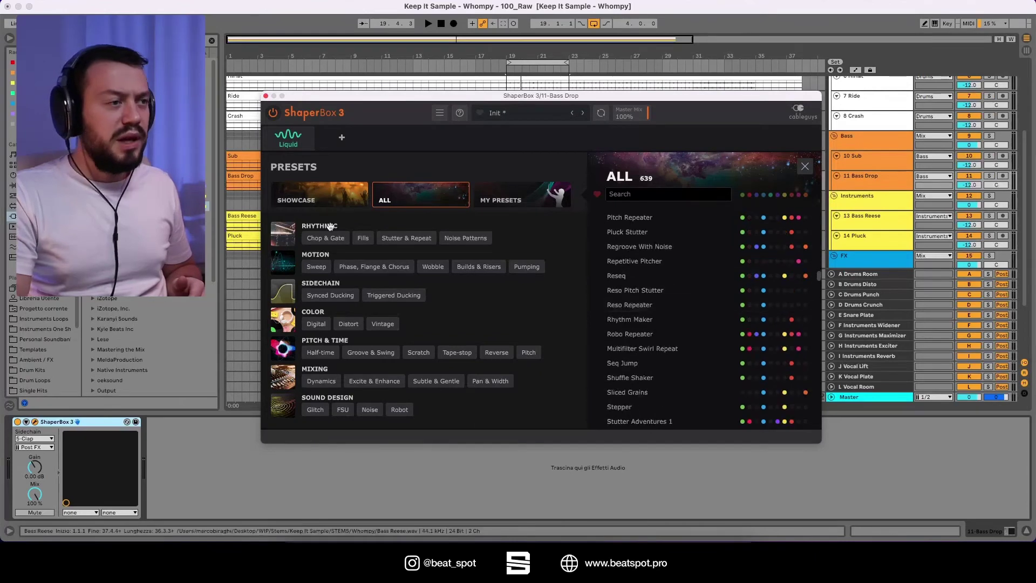
{"action": "left_click", "coordinate": [337, 239]}
{"action": "left_click", "coordinate": [409, 240]}
{"action": "left_click", "coordinate": [461, 242]}
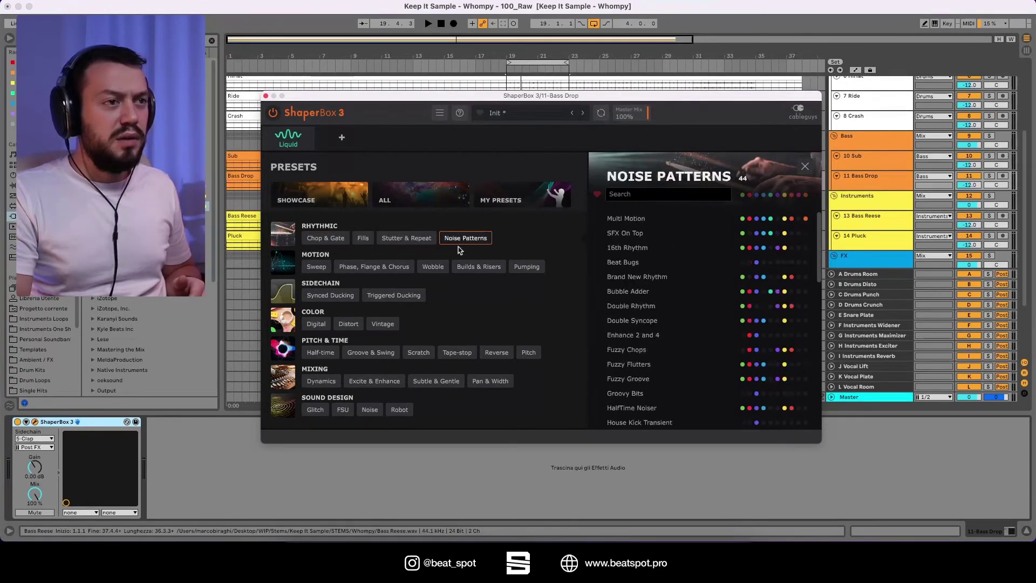
{"action": "left_click", "coordinate": [378, 325]}
{"action": "left_click", "coordinate": [319, 325]}
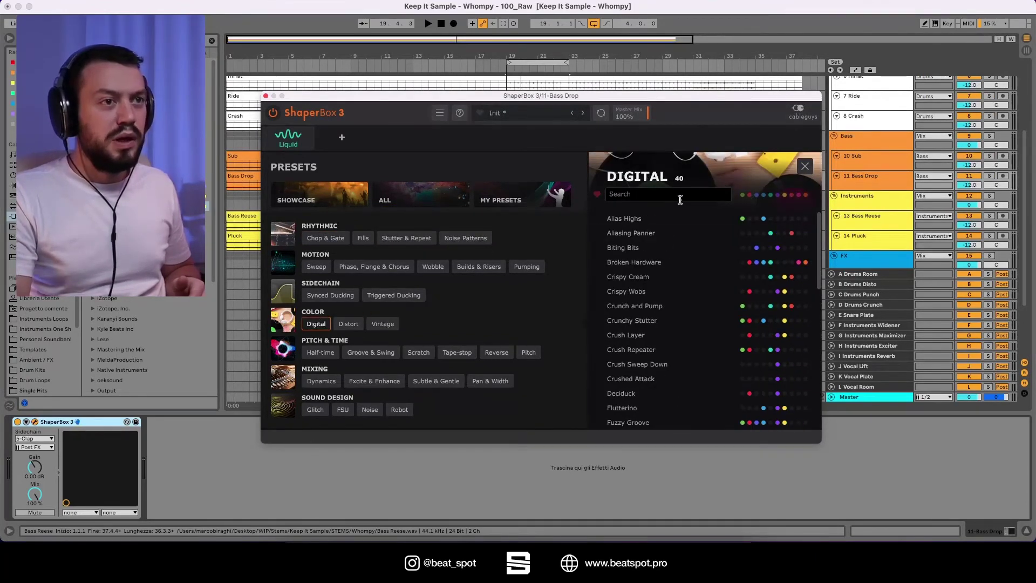
{"action": "type", "text": "snare"}
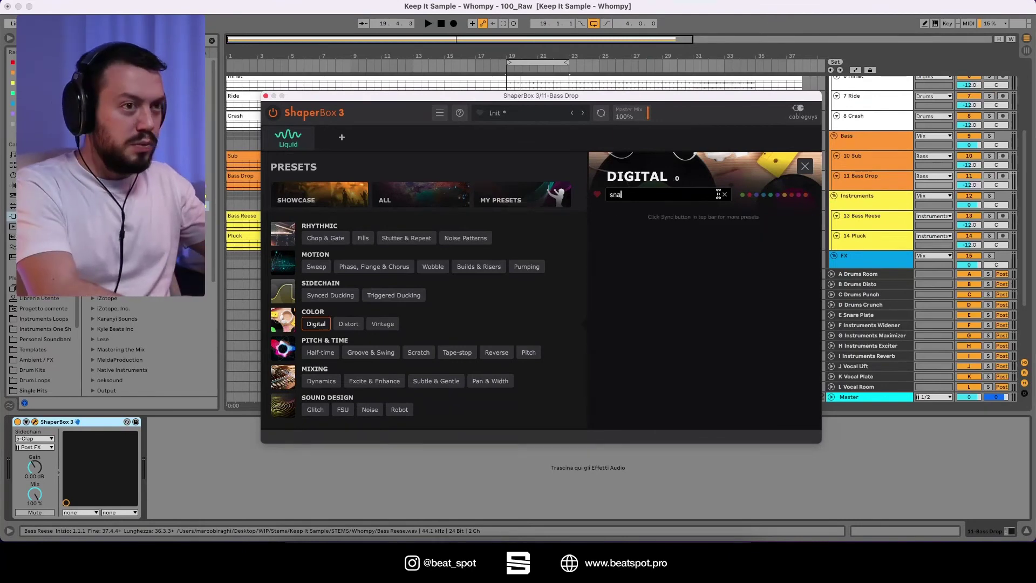
{"action": "left_click", "coordinate": [415, 195]}
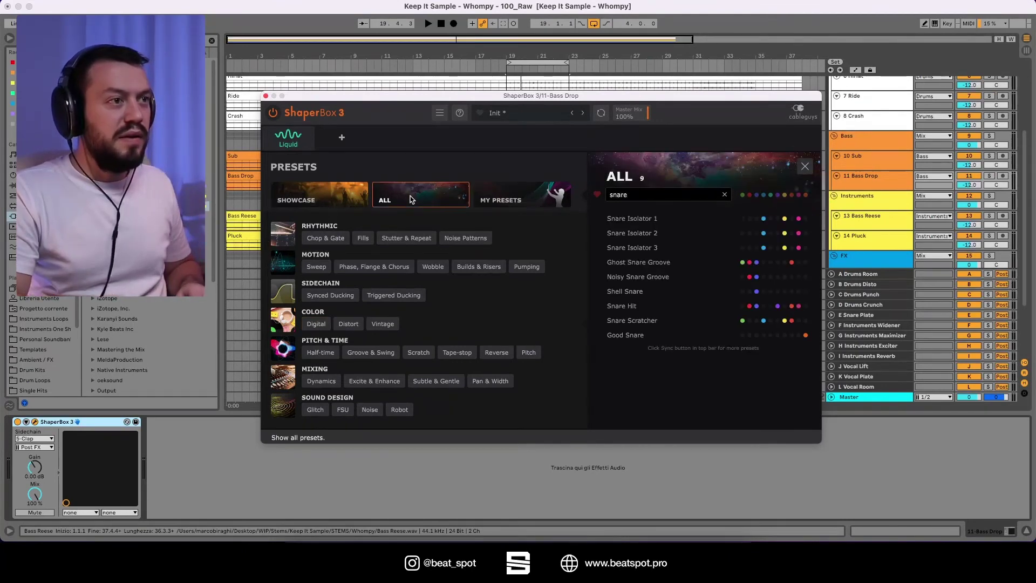